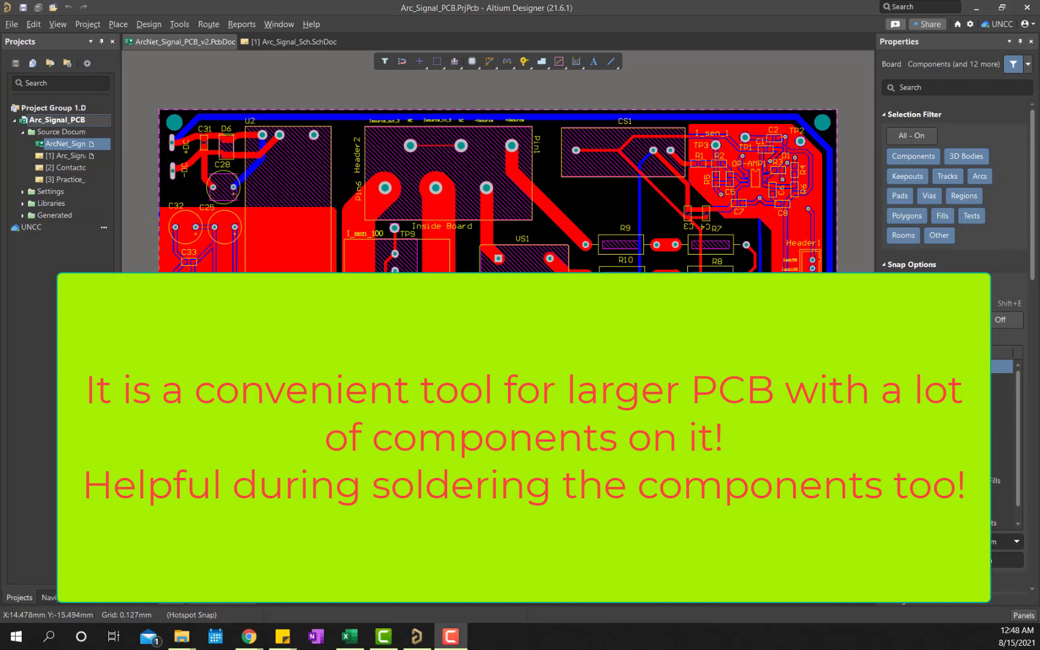
key(3)
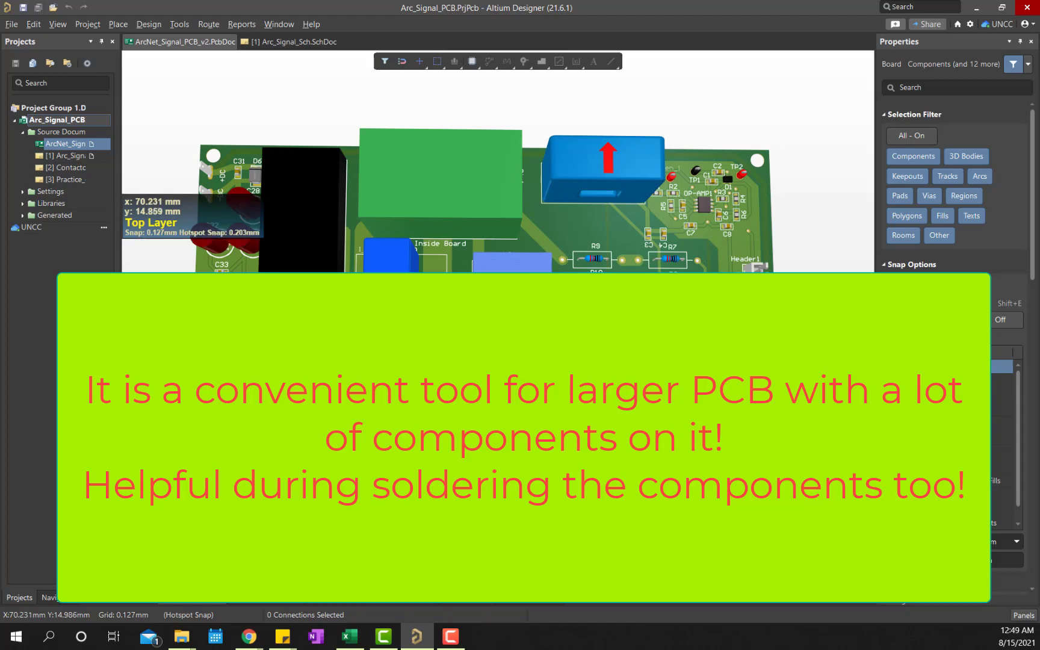
ctrl+scroll(429, 421, up, 3)
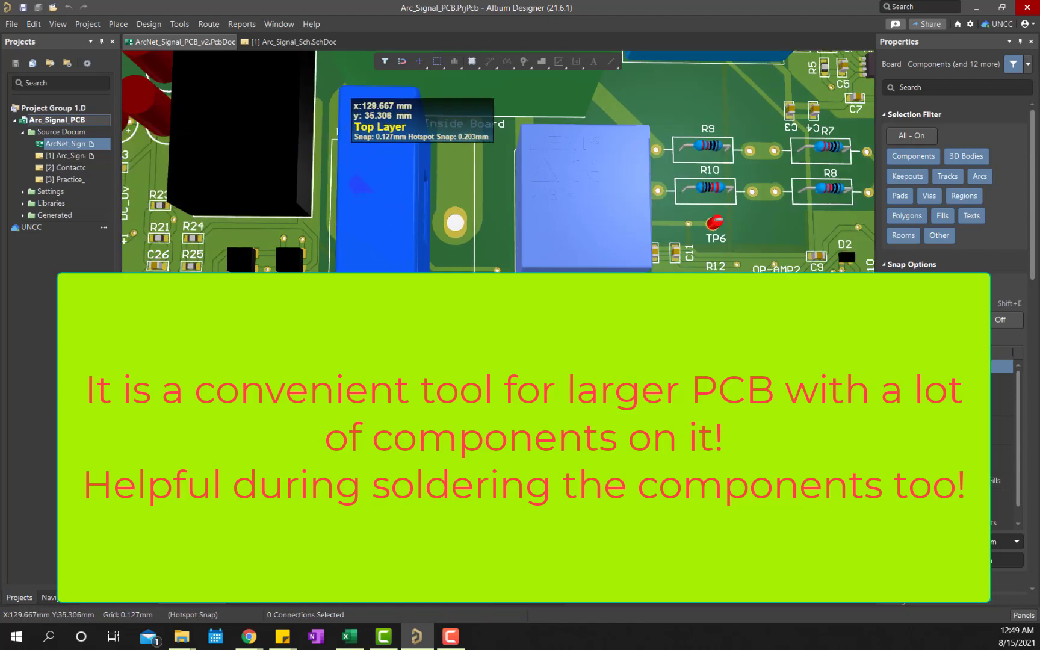
ctrl+scroll(322, 112, down, 3)
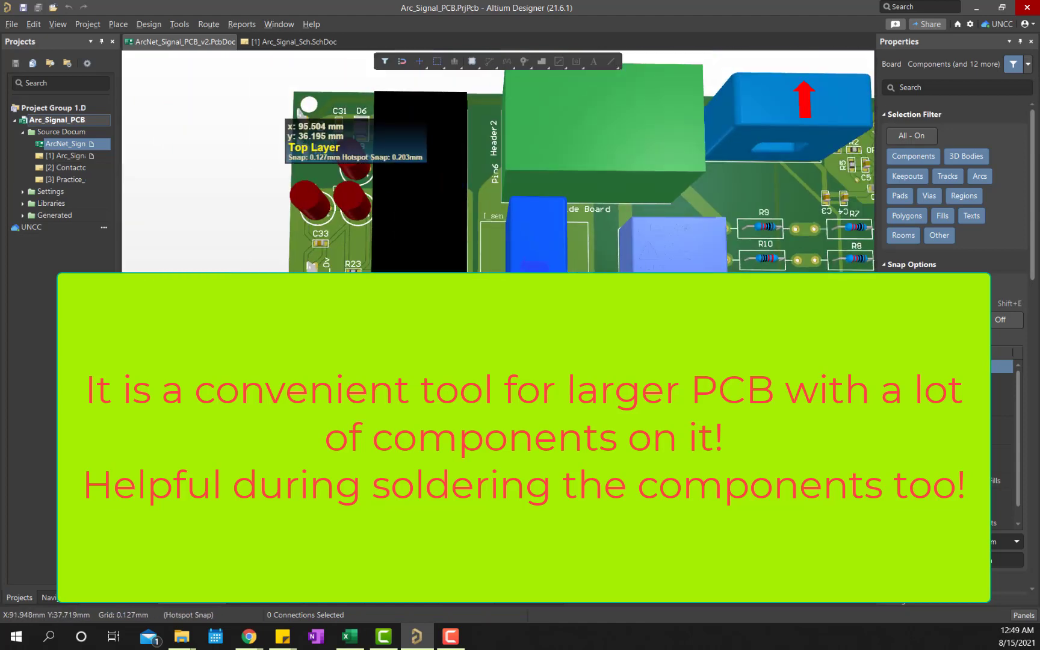
scroll(228, 60, up, 3)
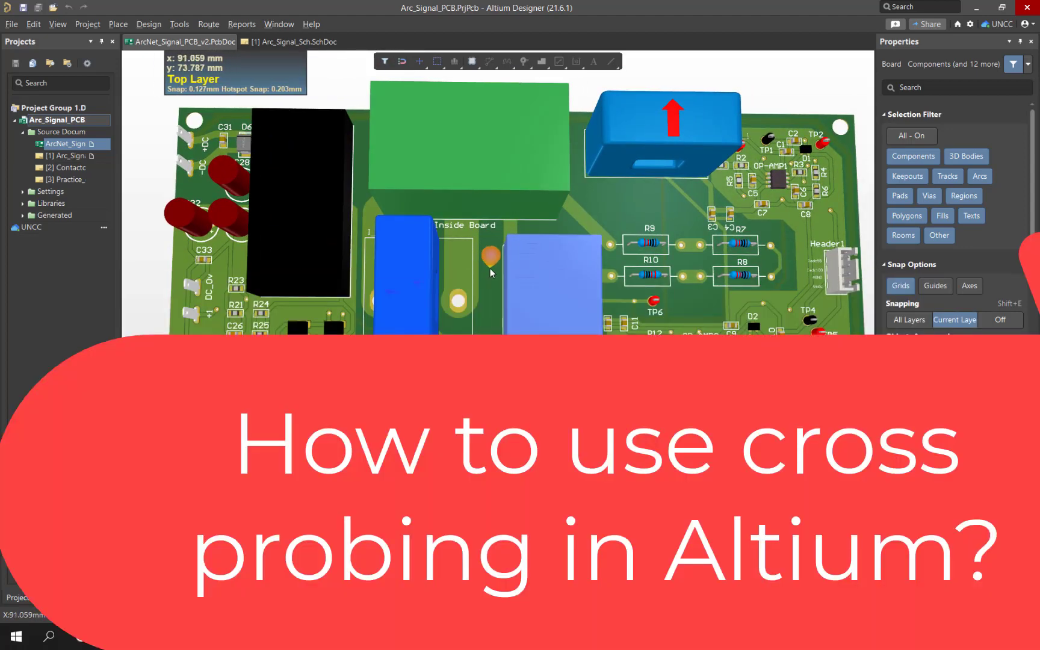
- Return the ArcNet_Signal_PCB_v2 board to 2D view and toggle between the schematic and PCB documents
key(2)
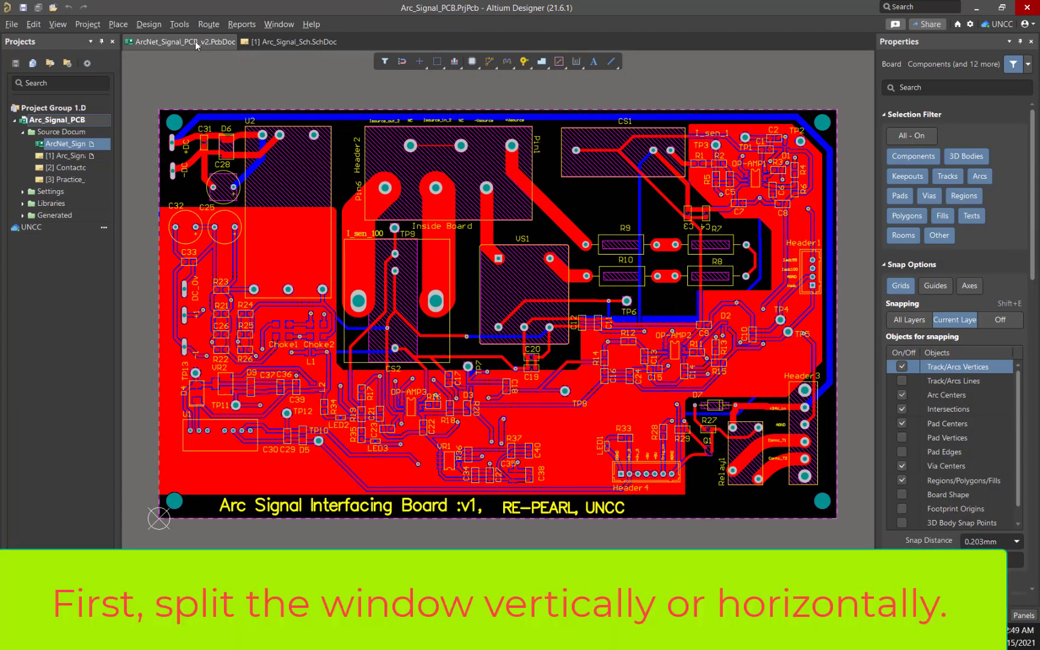
click(296, 43)
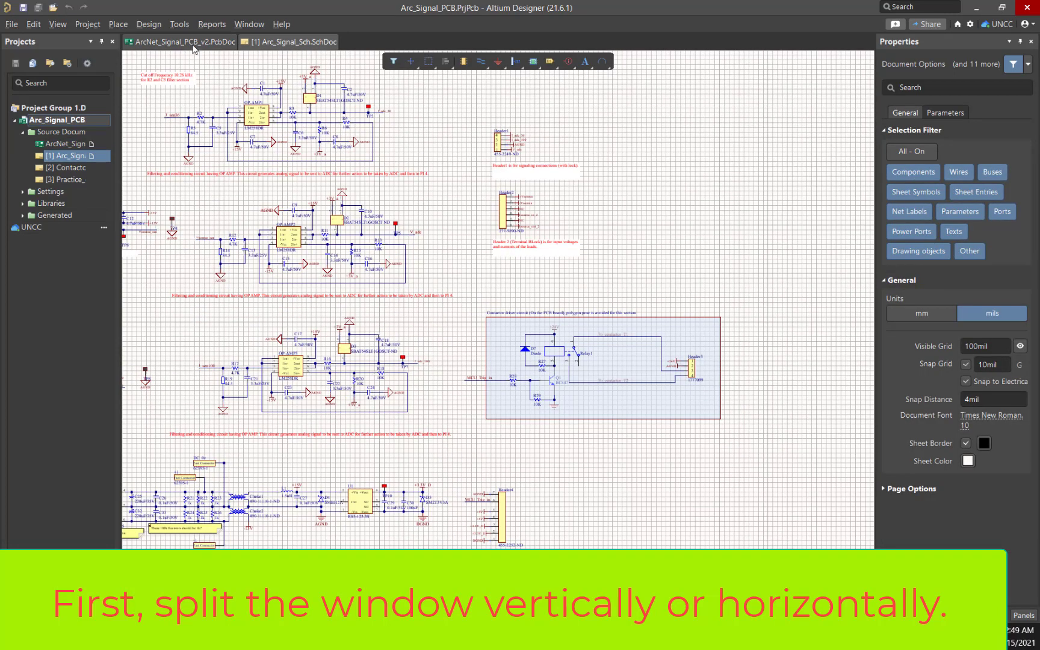
click(194, 43)
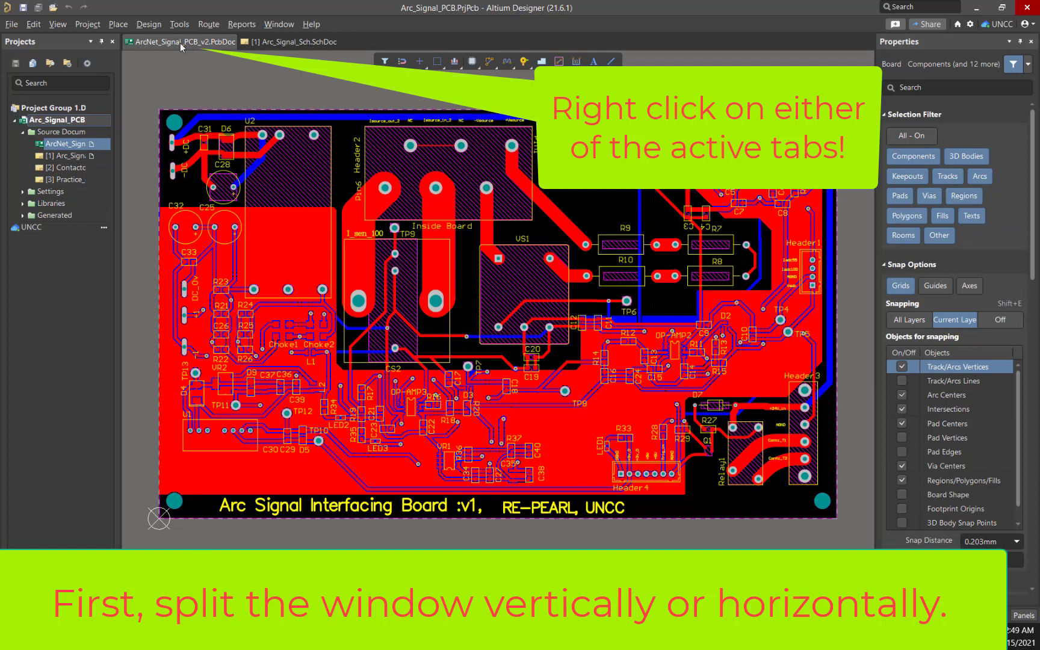
- Split the editor horizontally into top and bottom panes
right_click(184, 41)
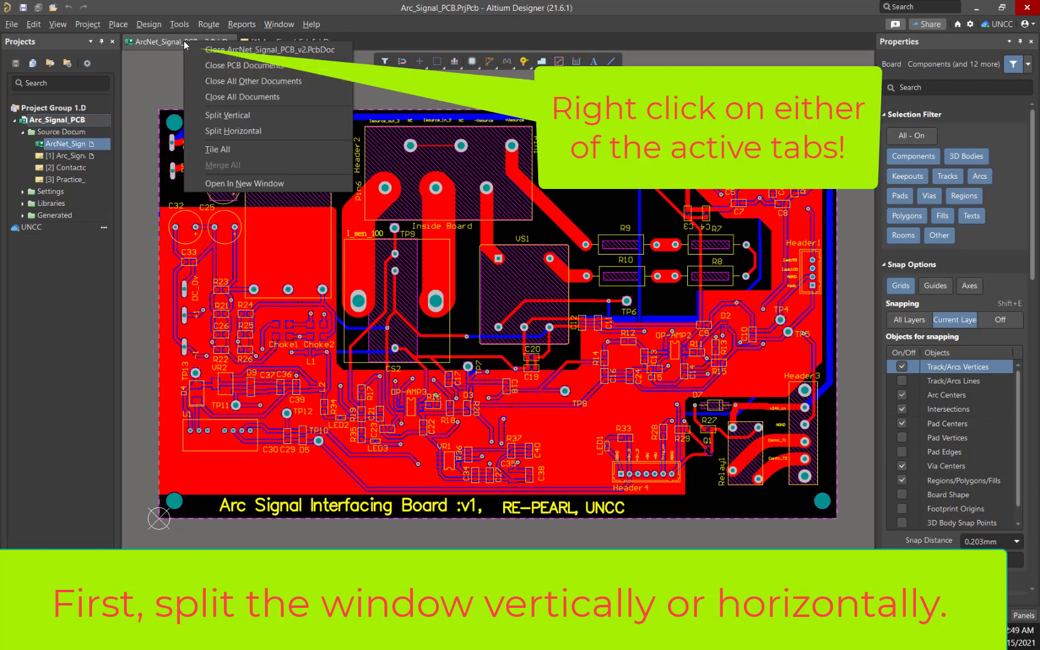
click(246, 132)
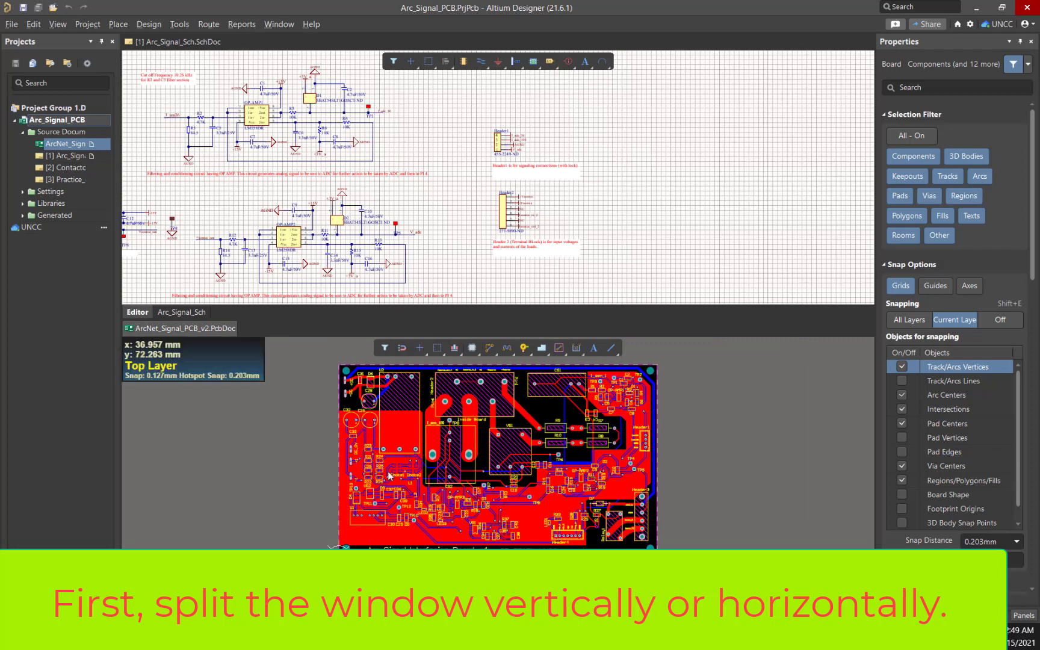
ctrl+scroll(448, 471, up, 3)
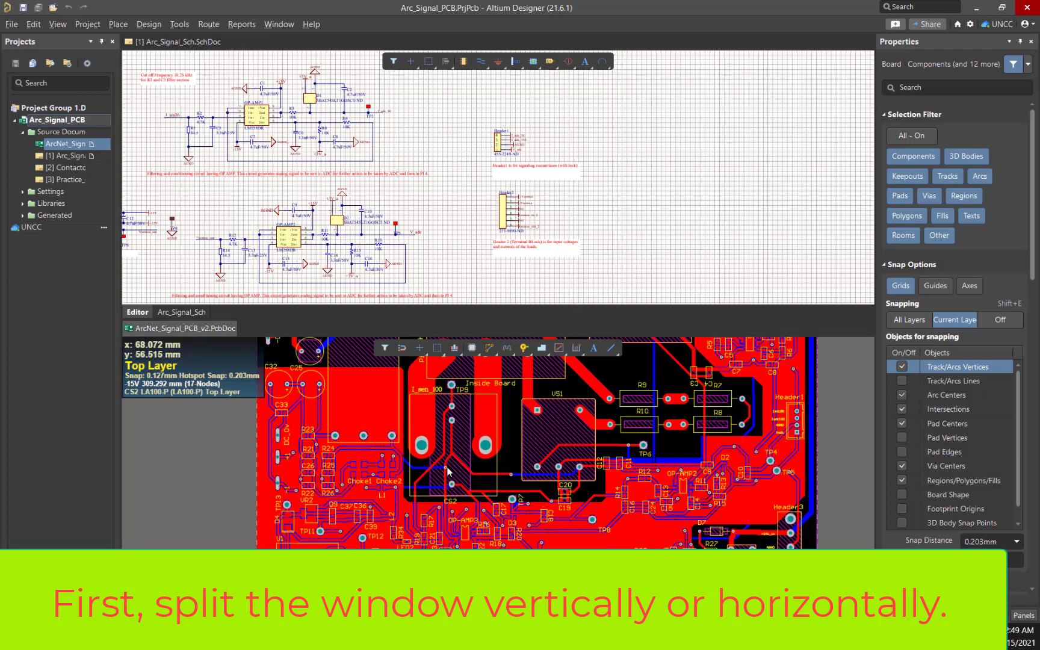
- Merge all panes back into one tabbed editor with the PCB document active
right_click(187, 47)
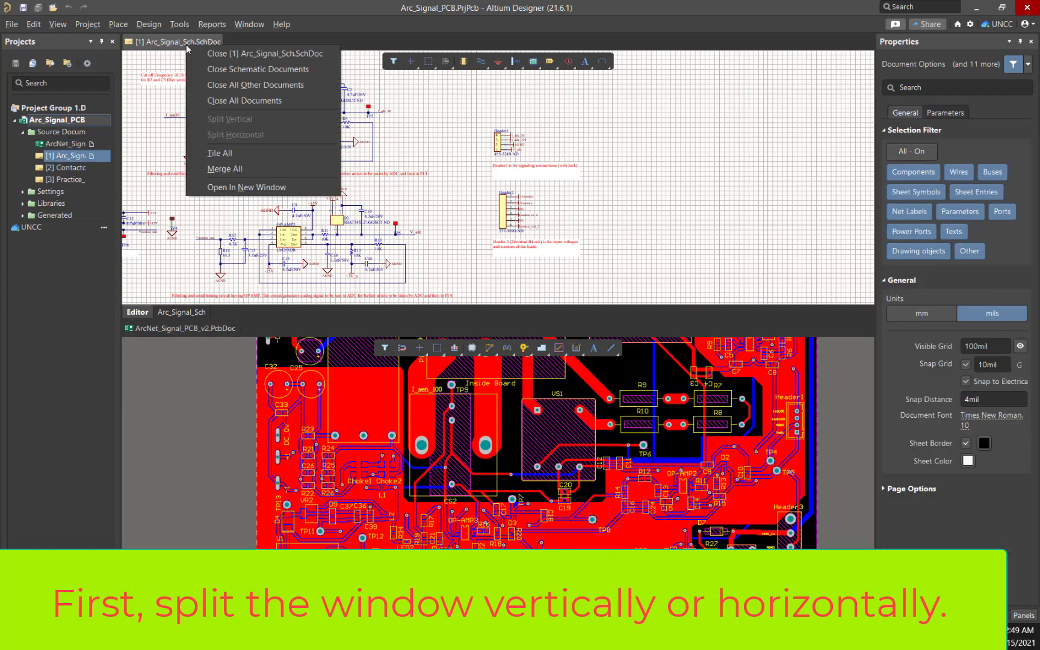
right_click(177, 41)
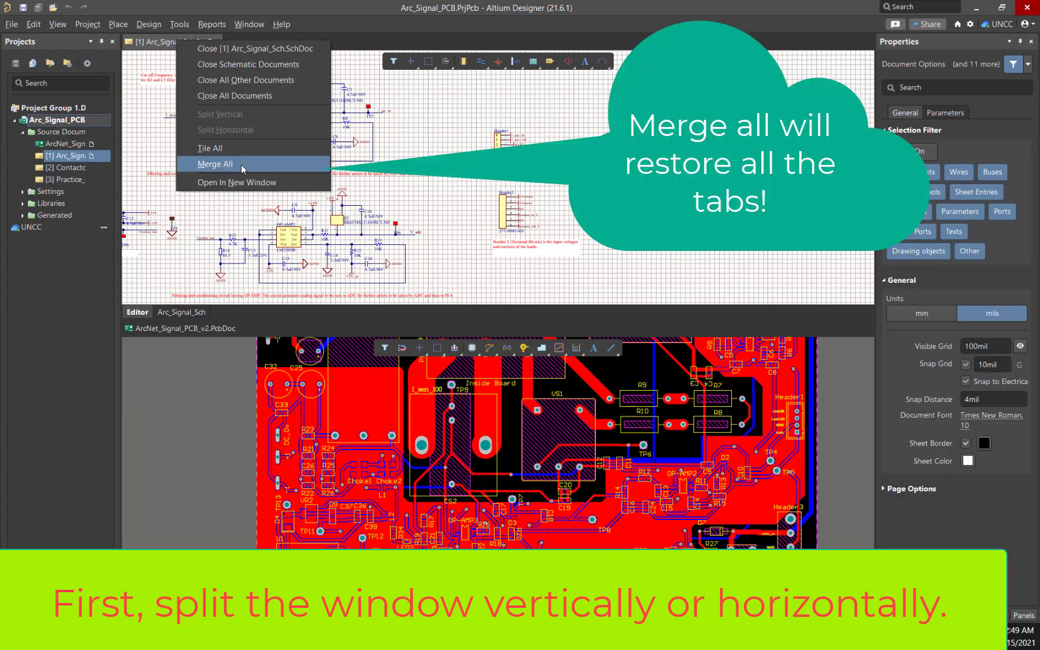
click(215, 165)
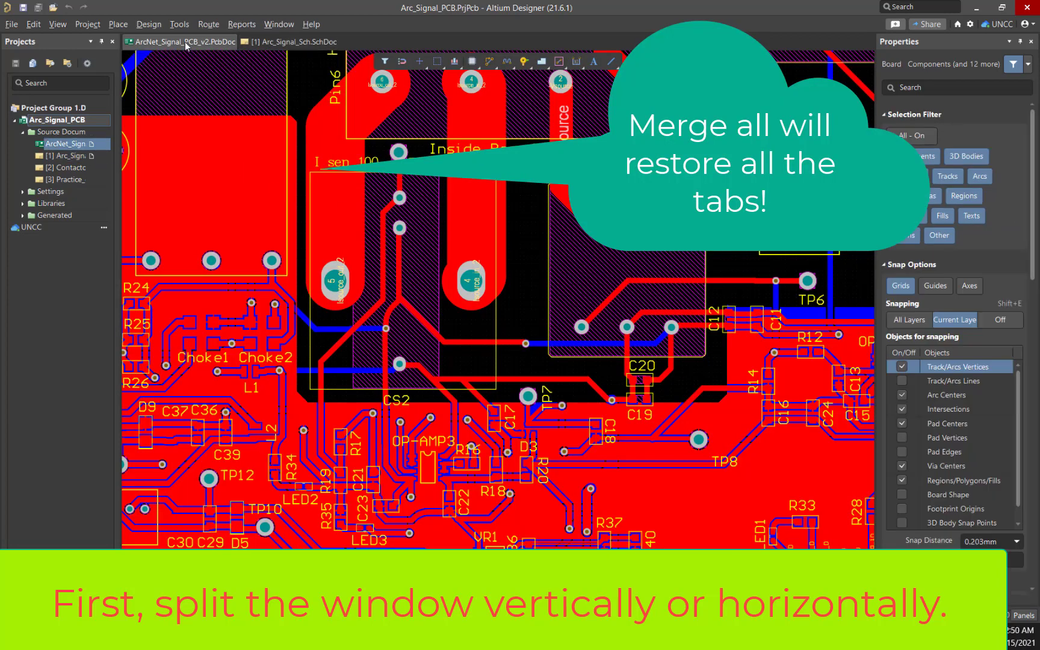
click(253, 42)
click(199, 43)
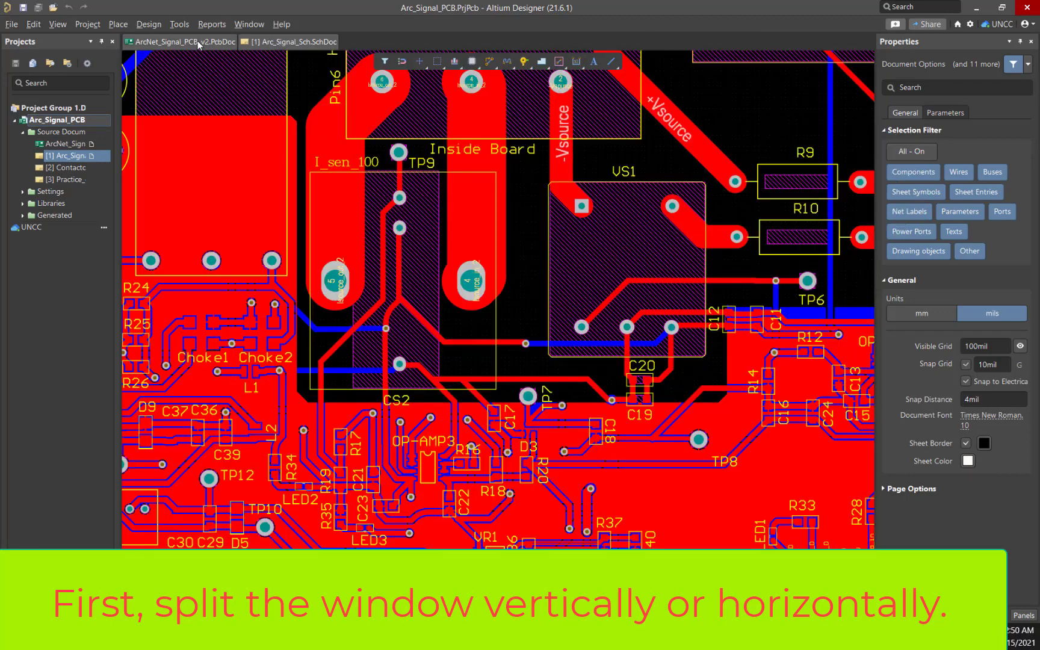
- Split the editor vertically and zoom and pan the Arc_Signal_Sch schematic pane
right_click(198, 44)
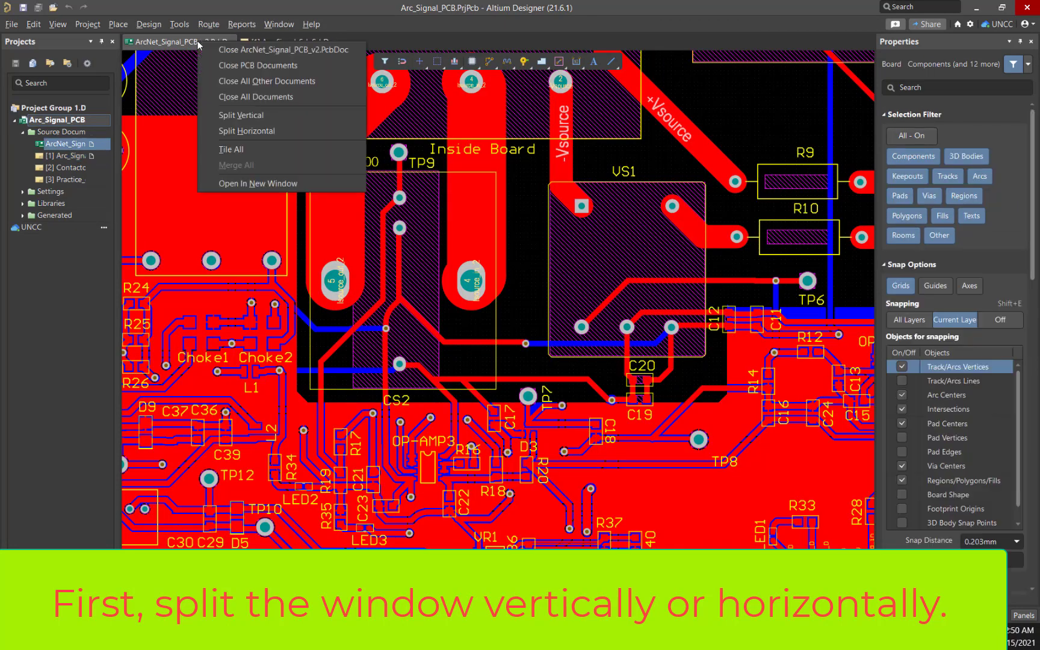
click(241, 115)
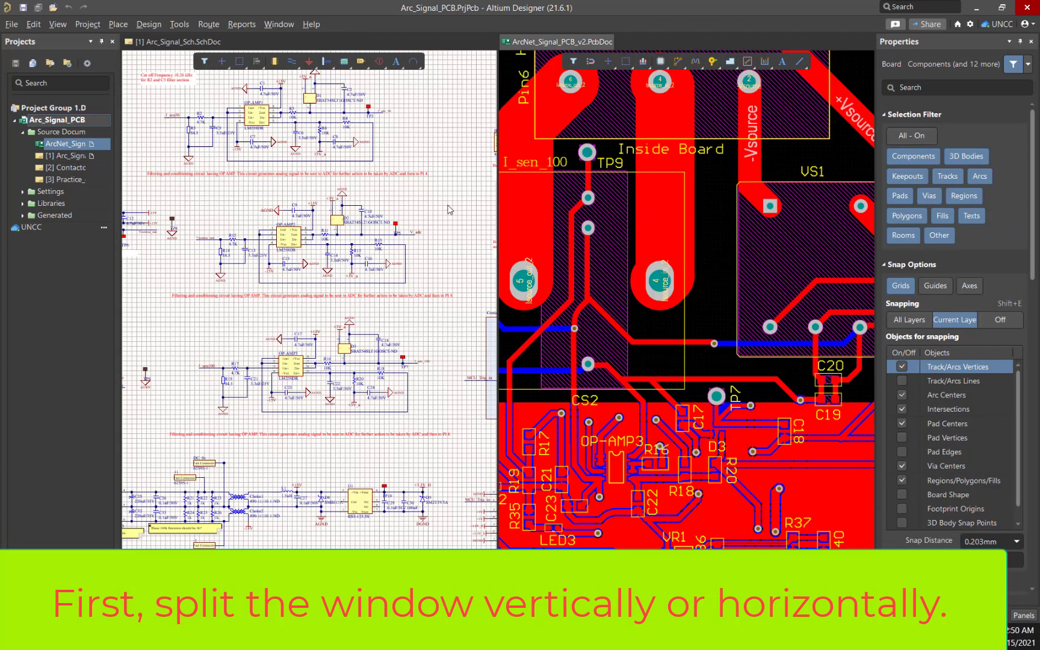
ctrl+scroll(243, 218, up, 5)
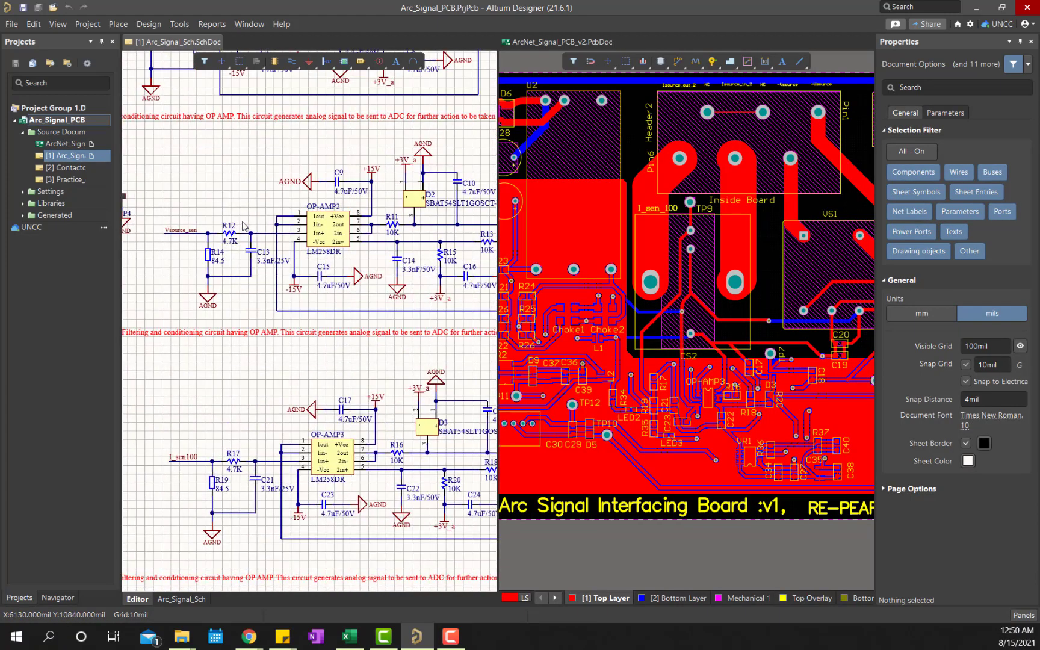
scroll(244, 192, up, 1)
ctrl+scroll(565, 231, up, 1)
mouse_move(272, 208)
right_down()
mouse_move(237, 206)
mouse_move(261, 204)
right_up()
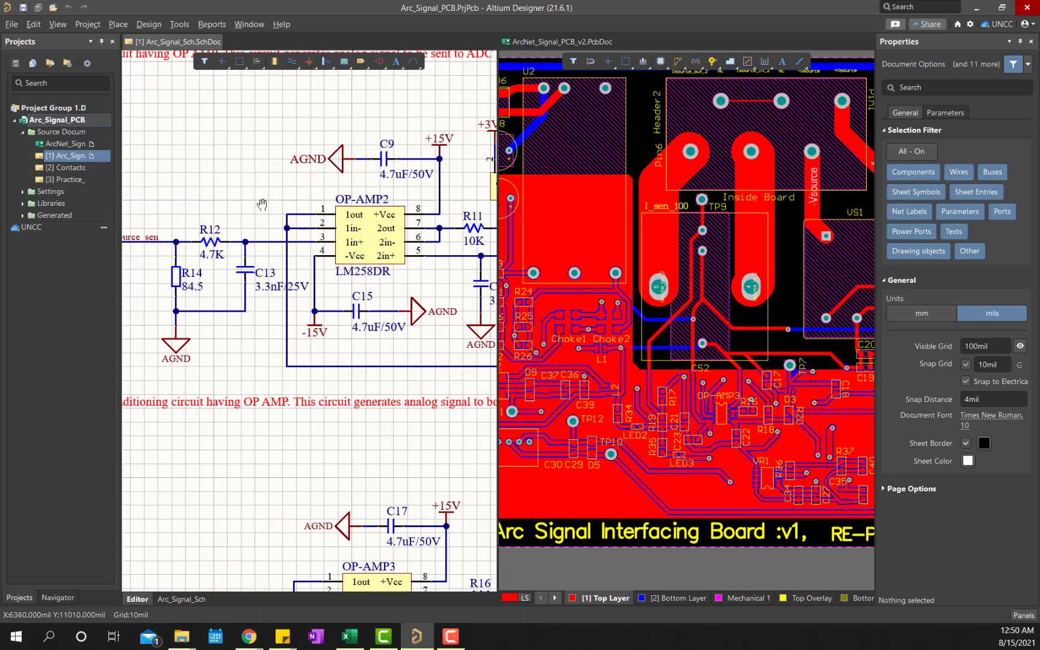
- Select and deselect R12 in the schematic, then activate and zoom the PCB pane
click(214, 242)
click(236, 215)
click(578, 216)
ctrl+scroll(698, 301, down, 3)
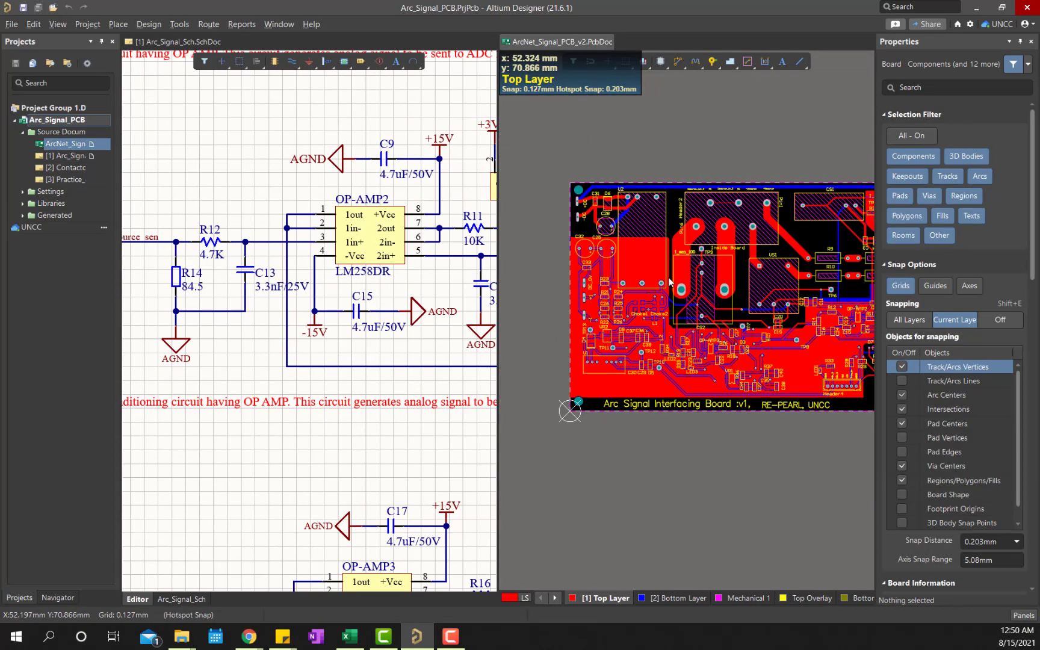
ctrl+scroll(820, 237, up, 3)
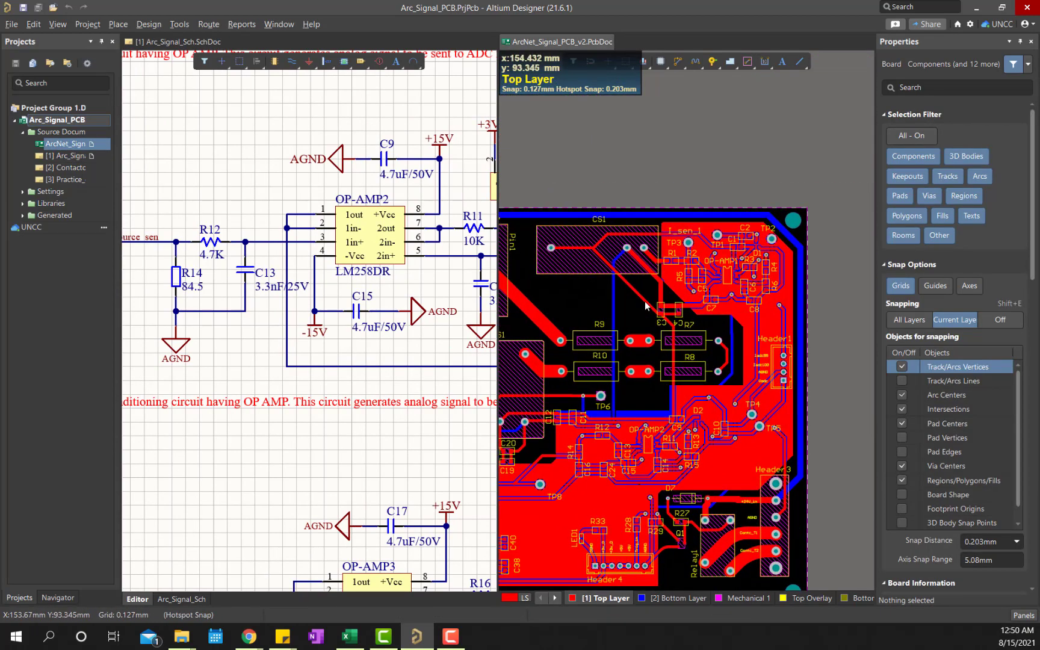
- Cross-probe resistor R12 from the schematic to its footprint on Vsource_sen and NetC13_2
click(235, 157)
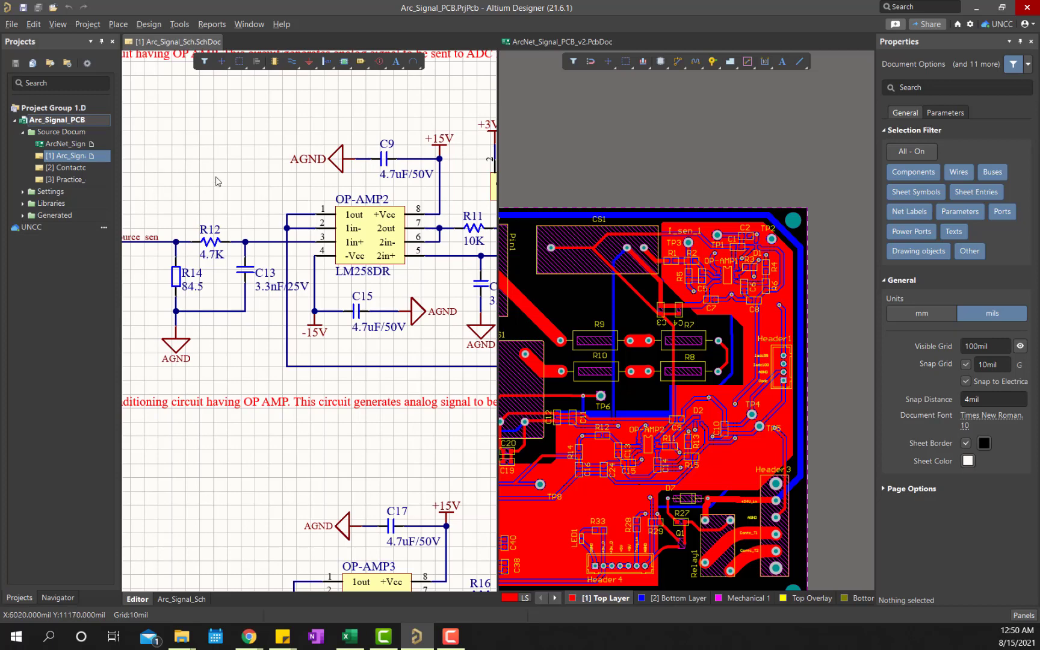
click(181, 25)
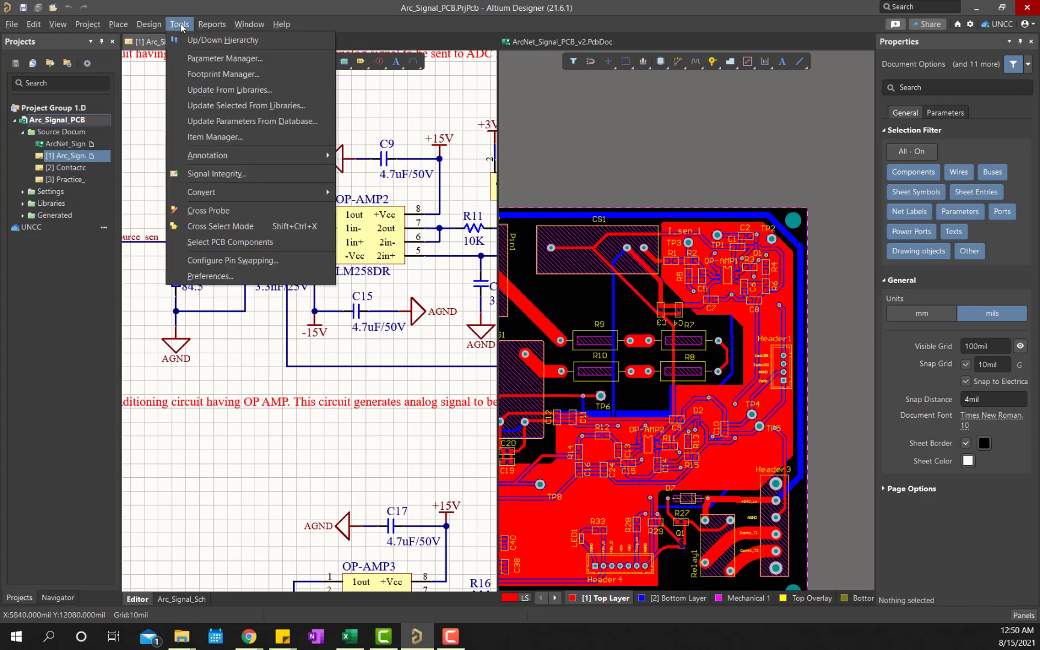
click(208, 210)
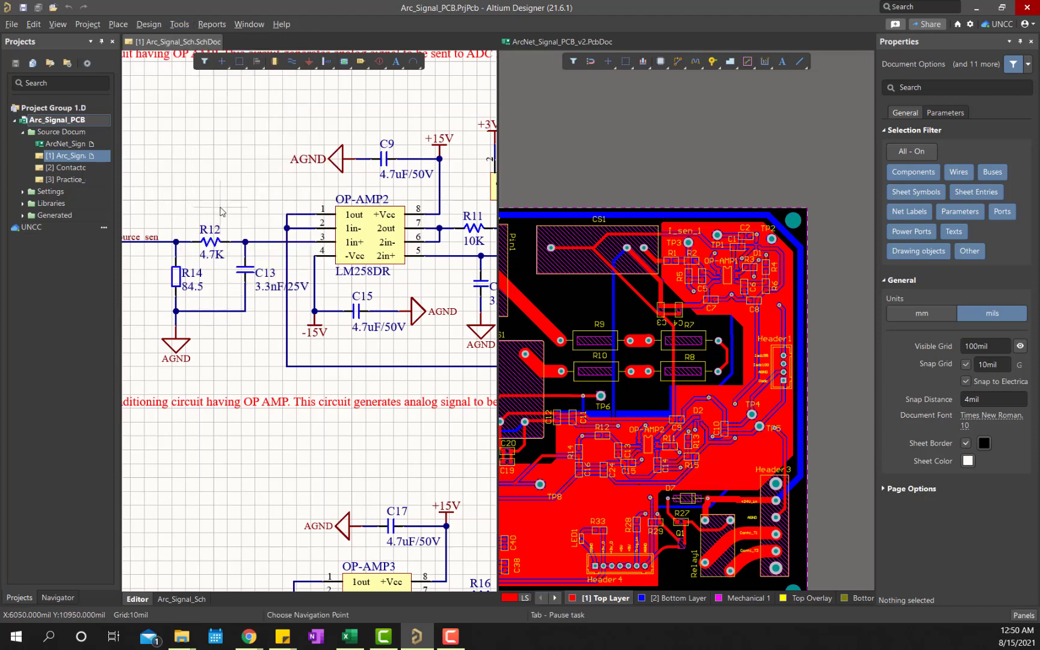
click(210, 242)
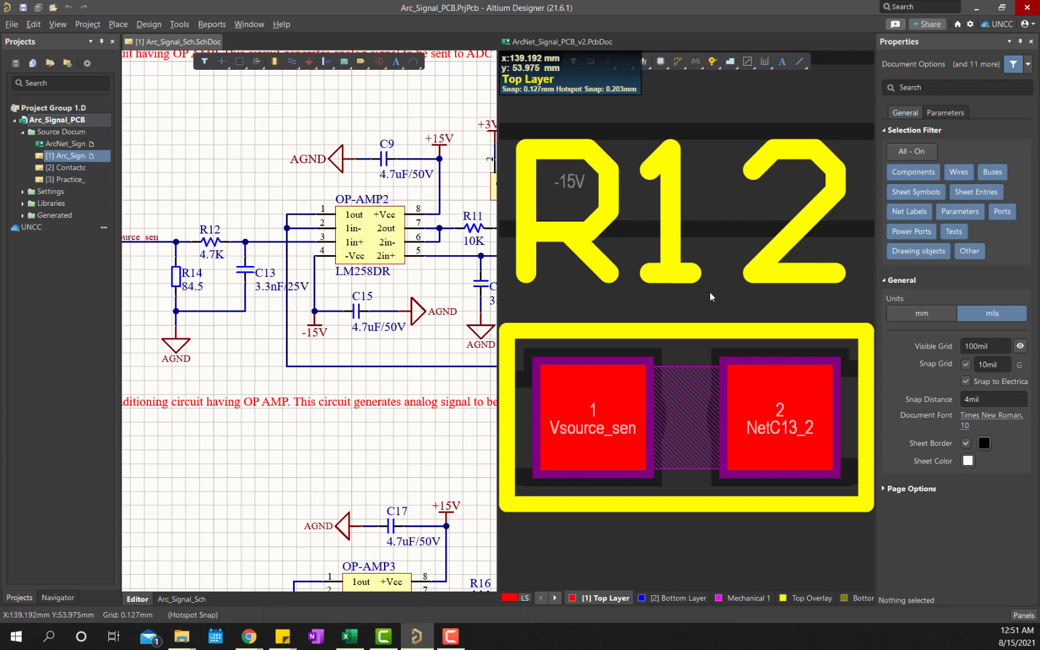
- Zoom around R12 and clear the PCB highlight filter to restore full colour
ctrl+scroll(710, 292, down, 6)
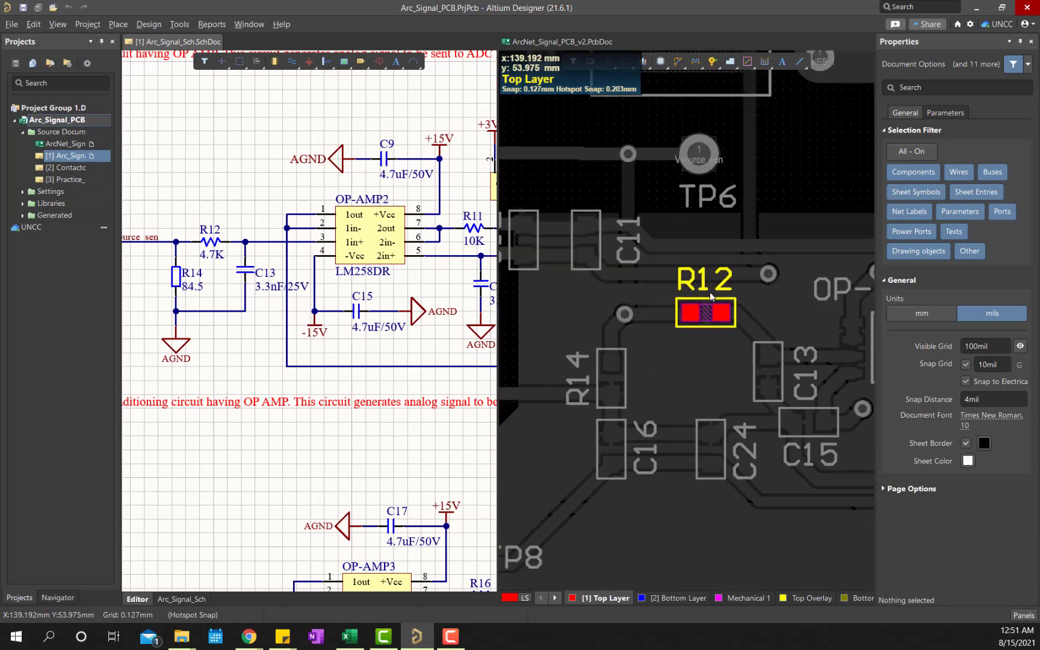
ctrl+scroll(709, 291, down, 10)
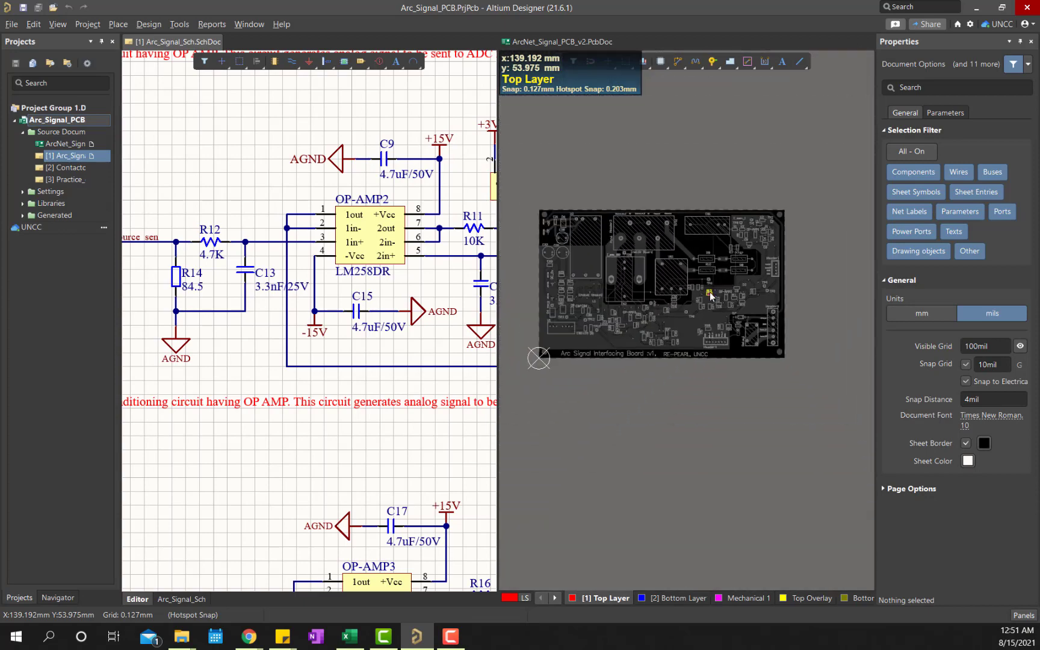
ctrl+scroll(710, 294, up, 12)
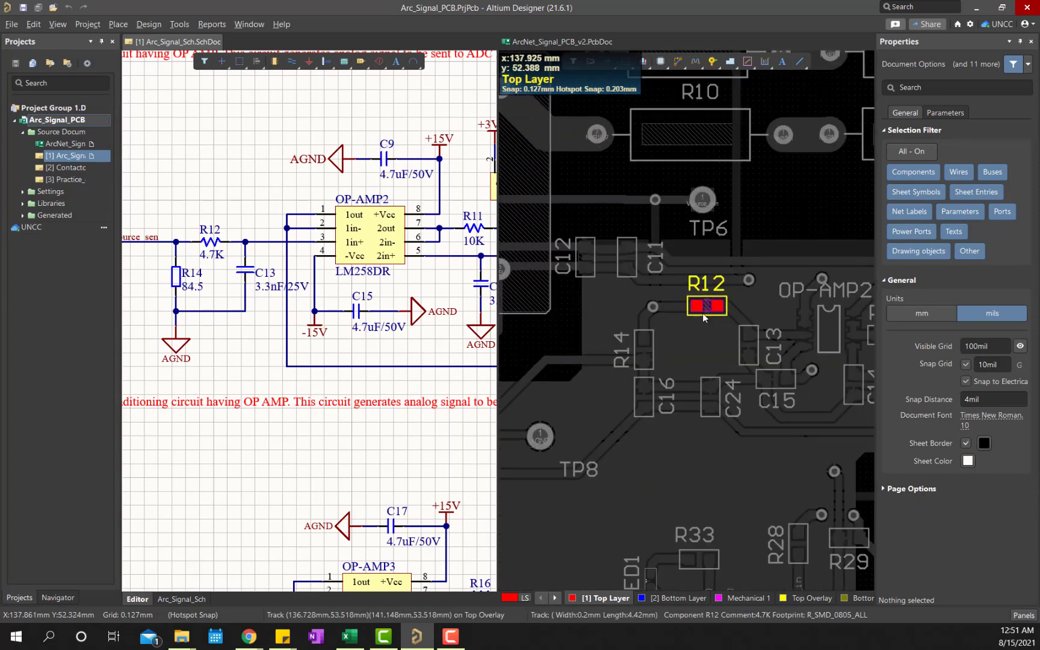
ctrl+scroll(715, 307, up, 4)
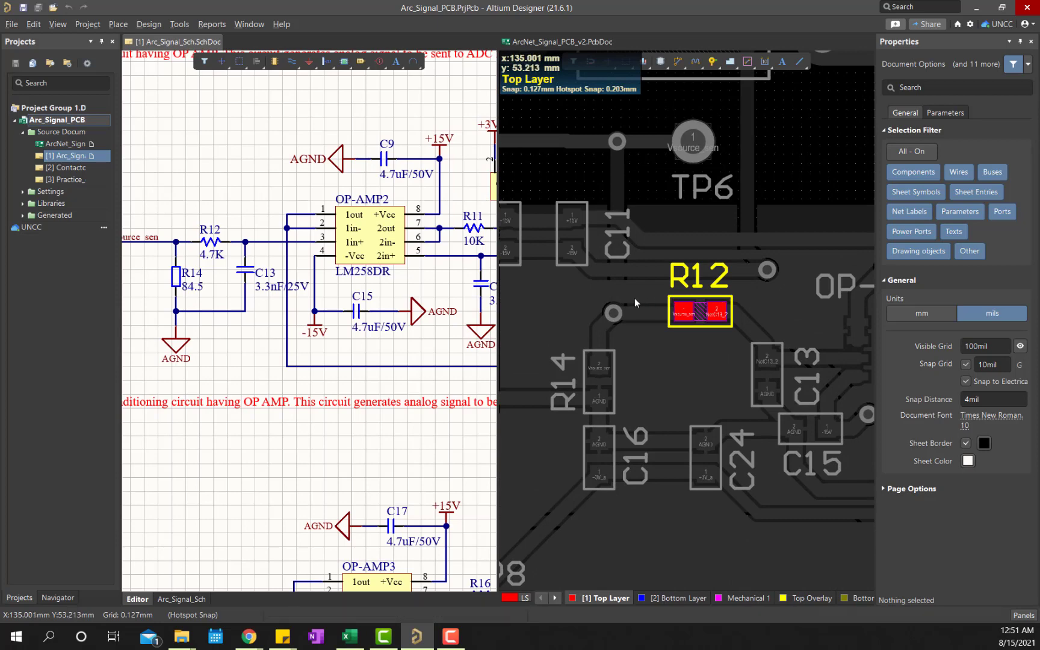
right_click(543, 279)
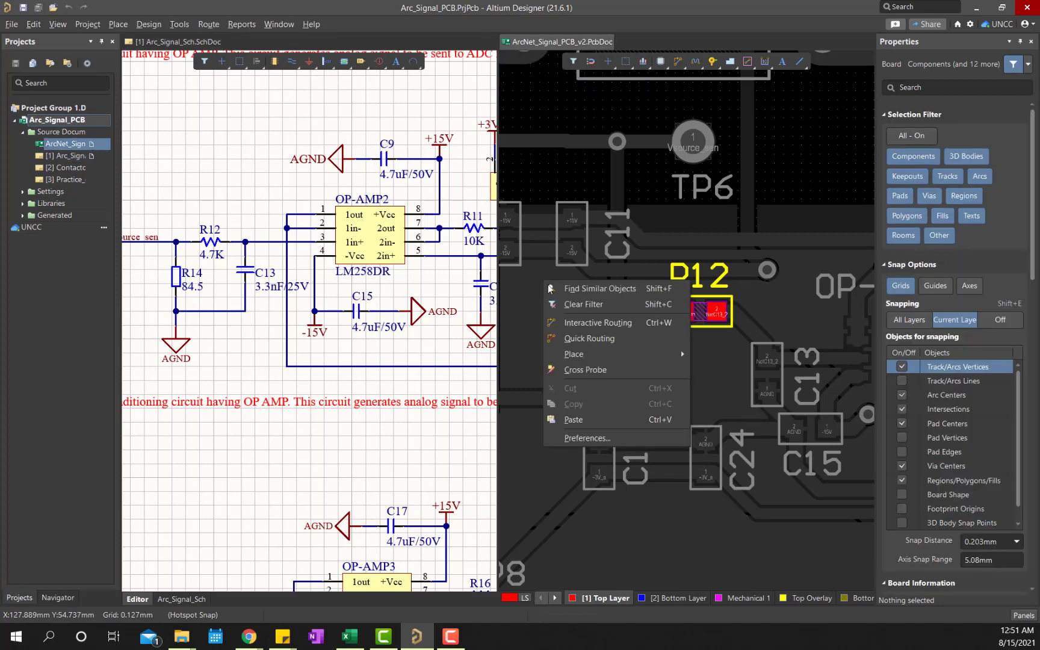
click(606, 305)
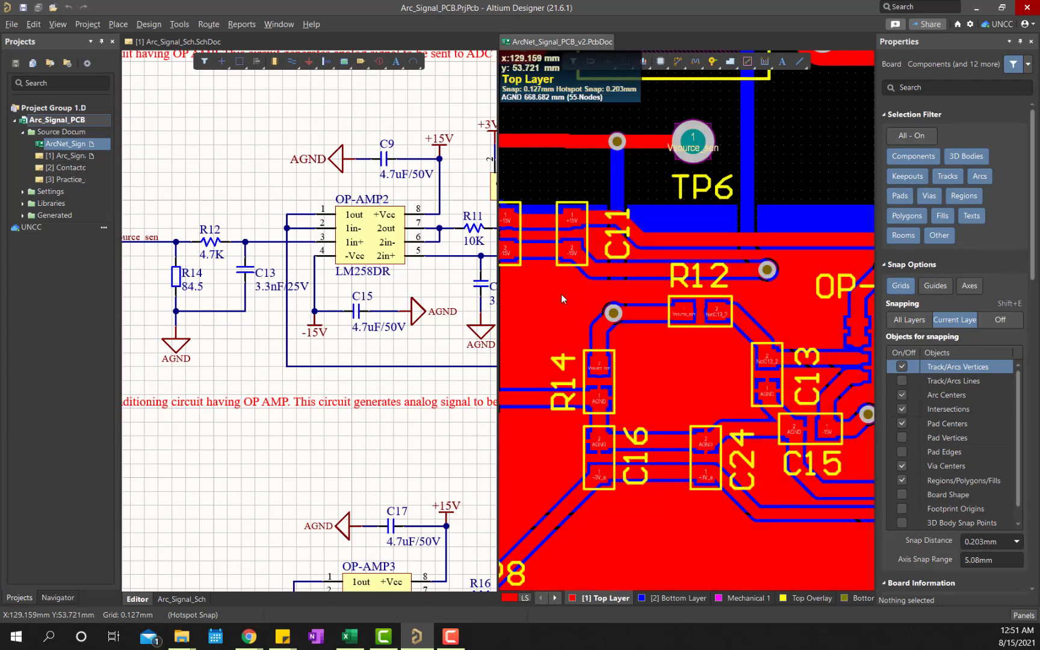
- Inspect the 8437.618 sq.mm top-layer AGND polygon pour on the board
ctrl+scroll(653, 318, down, 5)
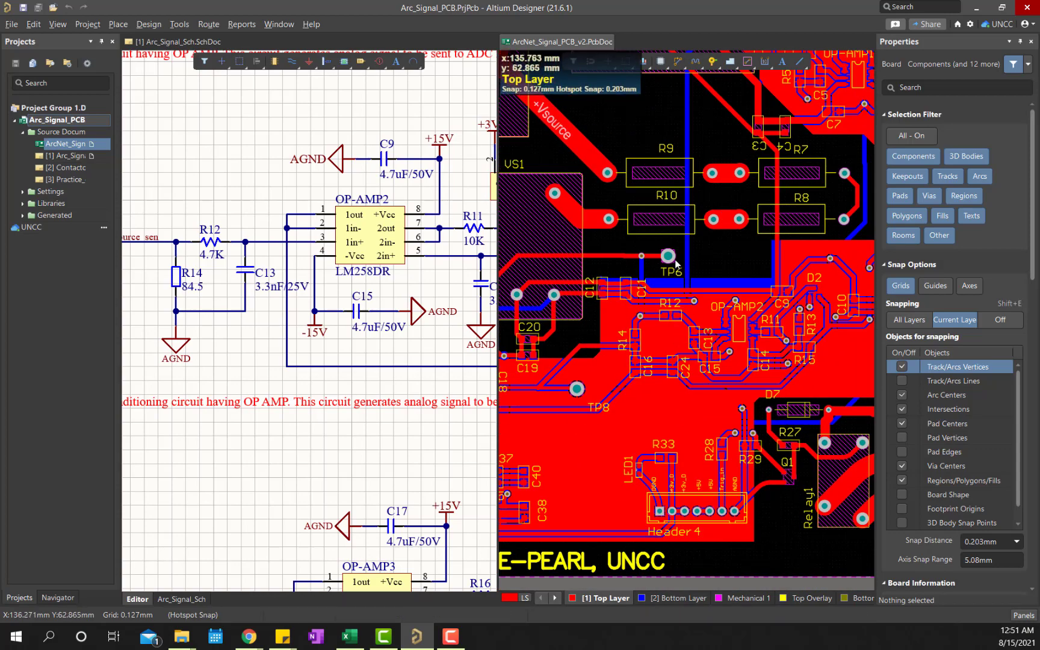
right_drag(702, 257, 646, 234)
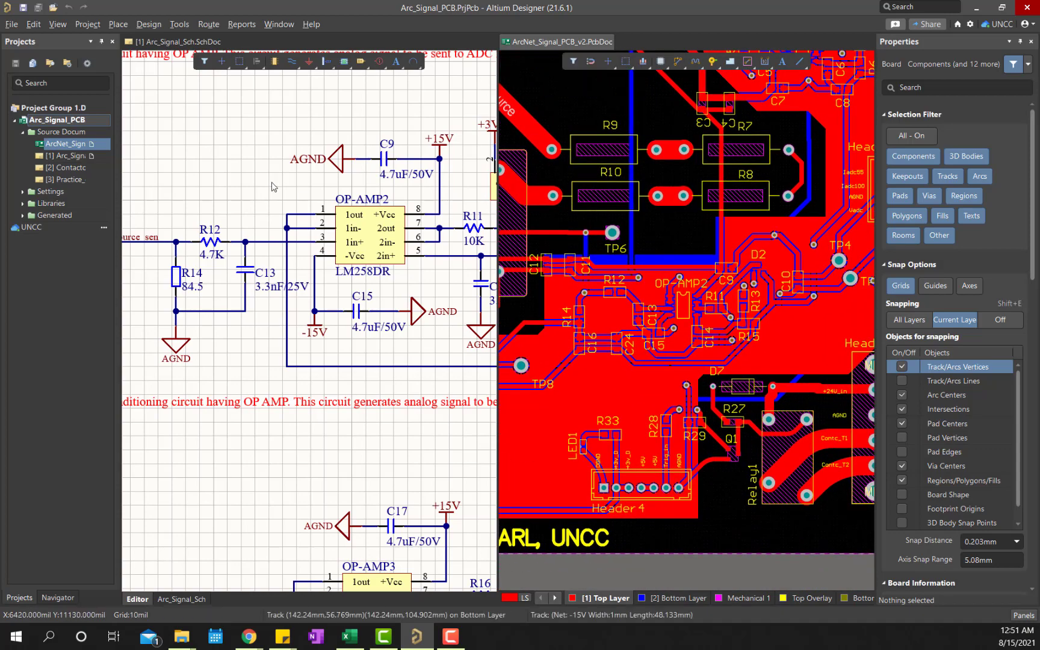
click(307, 199)
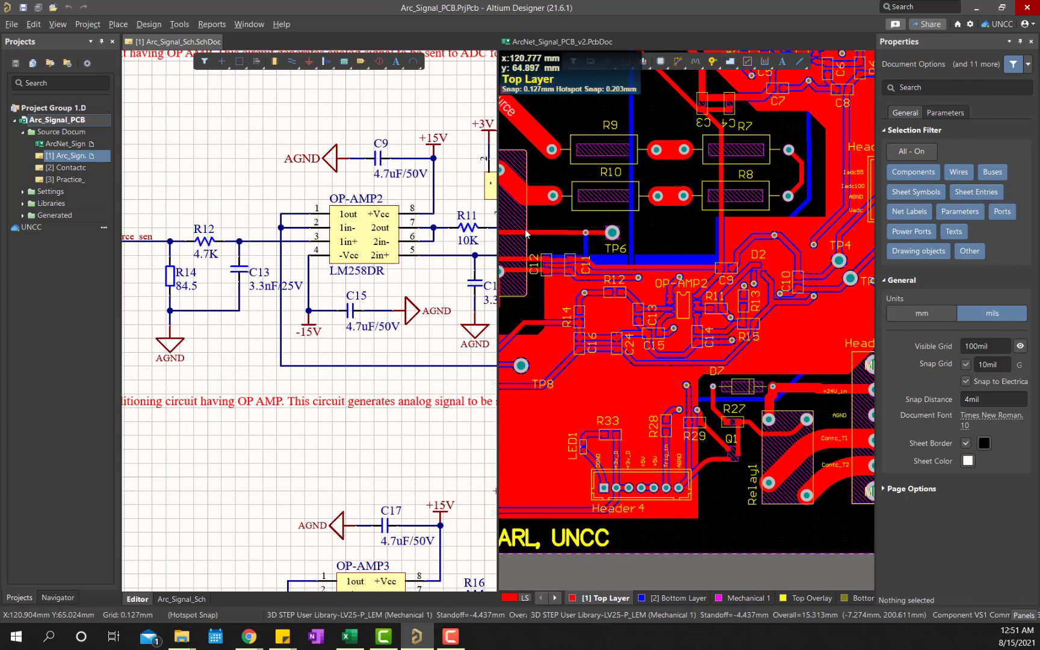
click(677, 235)
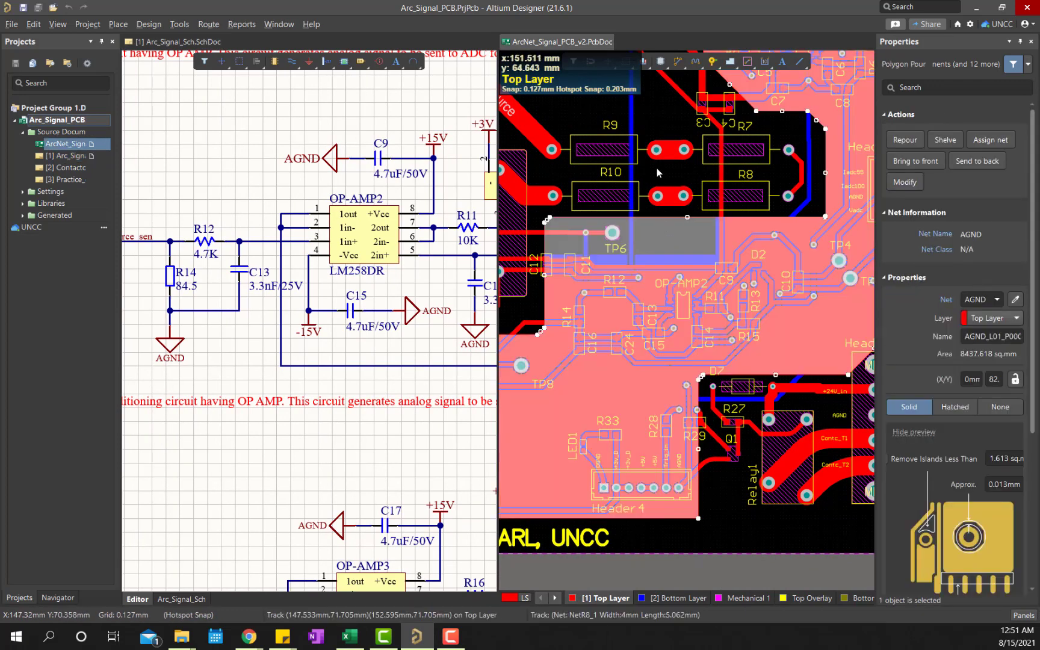
click(639, 138)
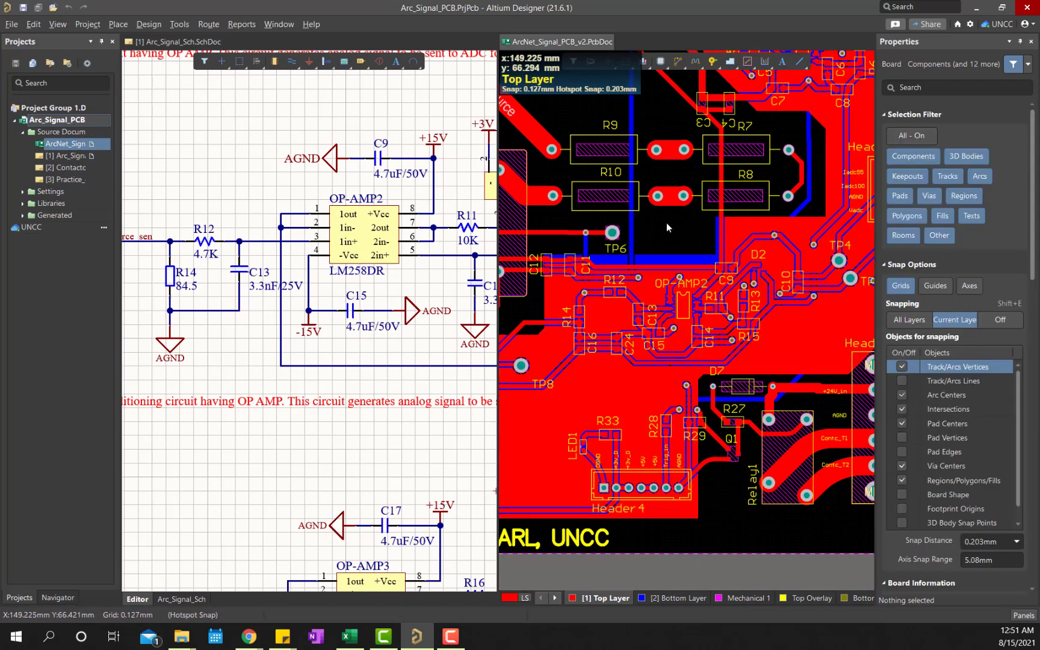
- Inspect the OP-AMP2 footprint on the board beside its schematic circuit
click(661, 275)
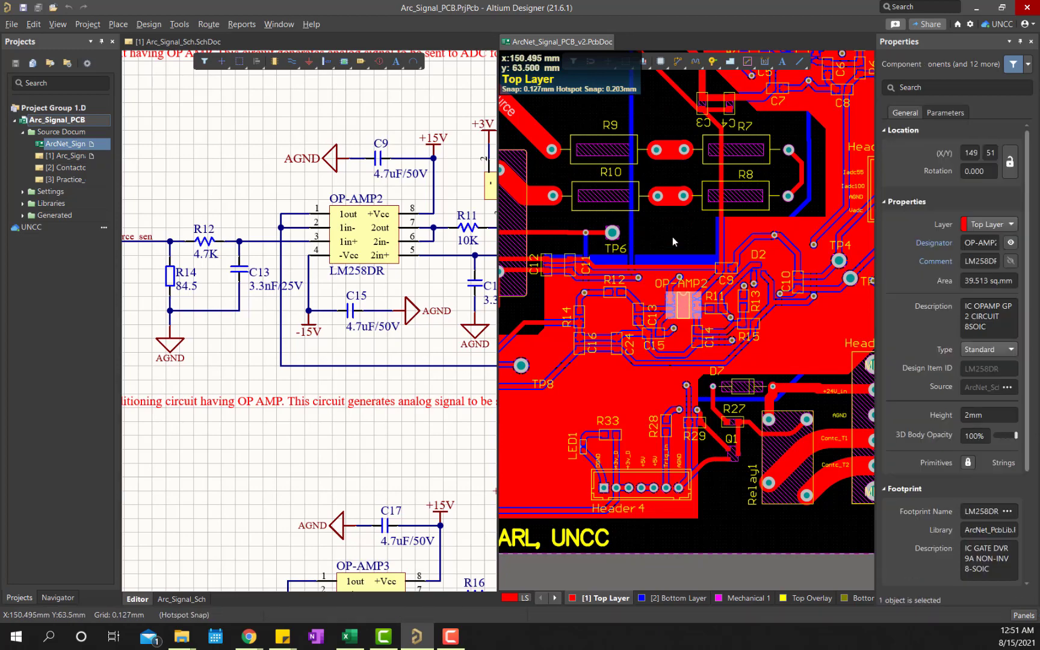
click(425, 290)
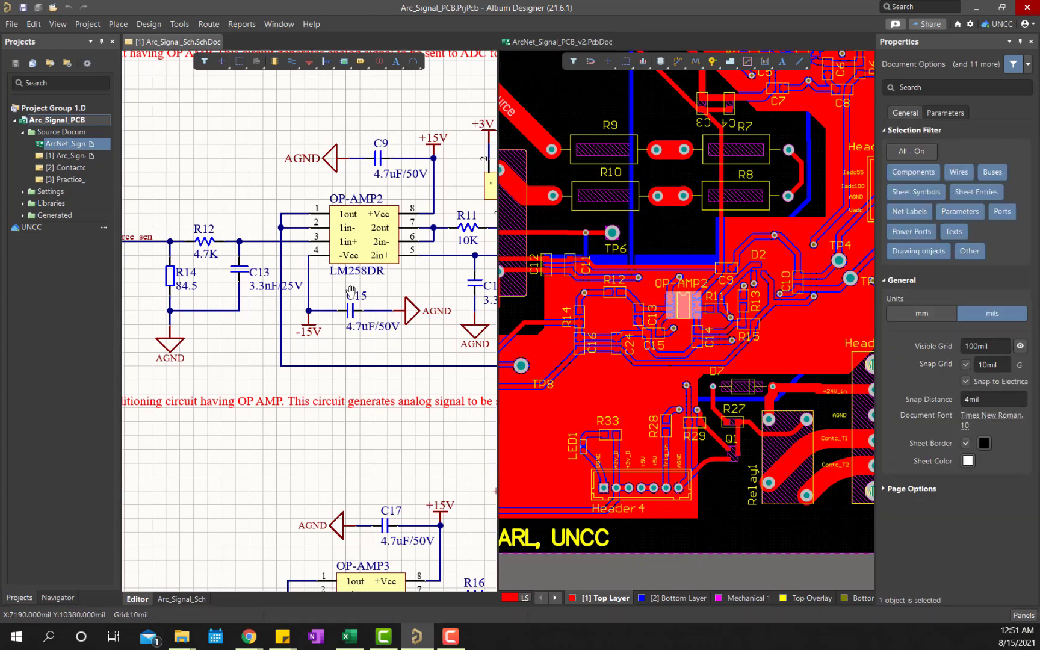
ctrl+scroll(252, 265, down, 5)
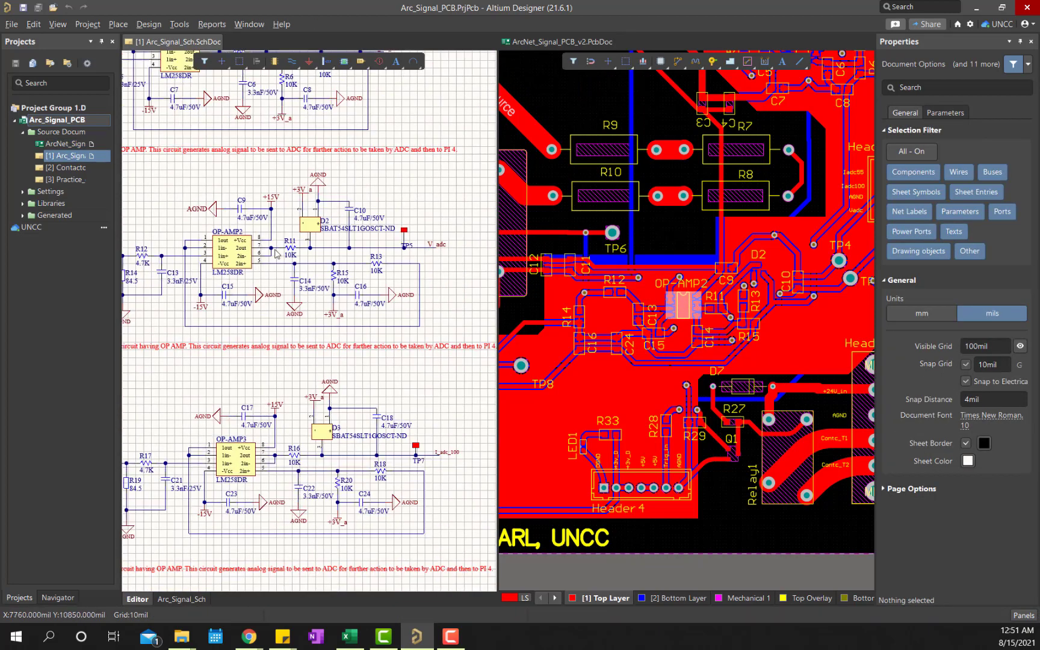
ctrl+scroll(275, 254, up, 4)
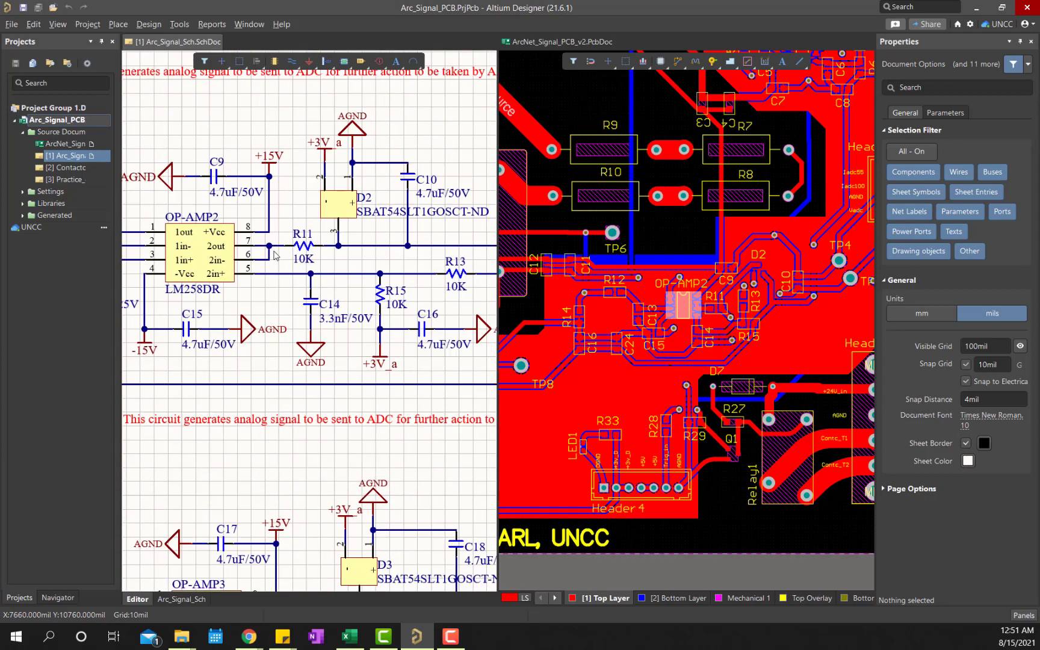
click(666, 228)
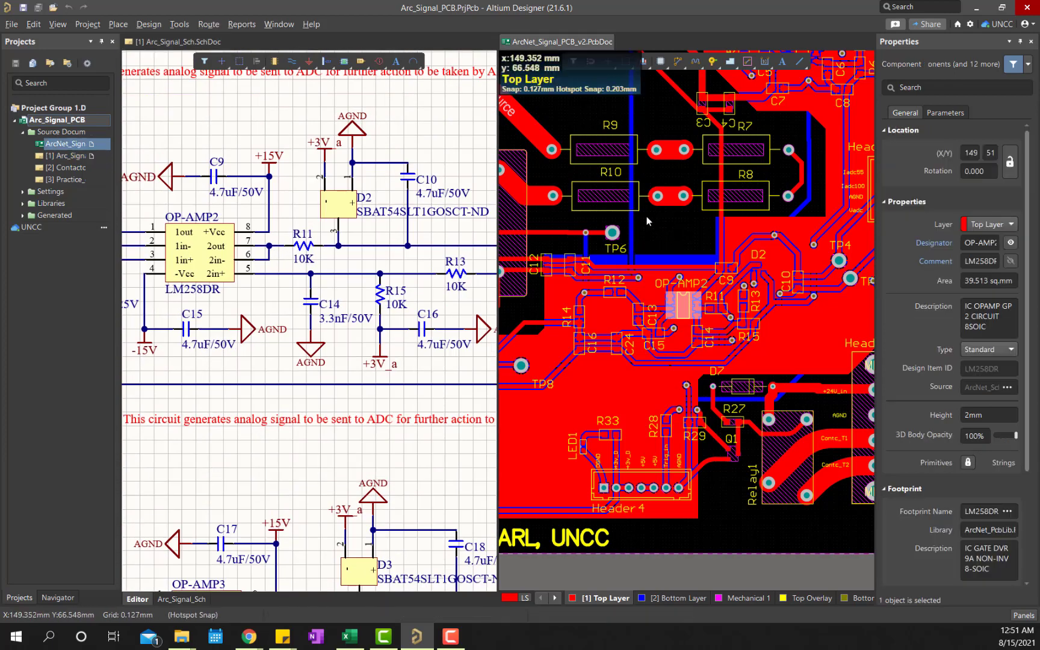
click(663, 229)
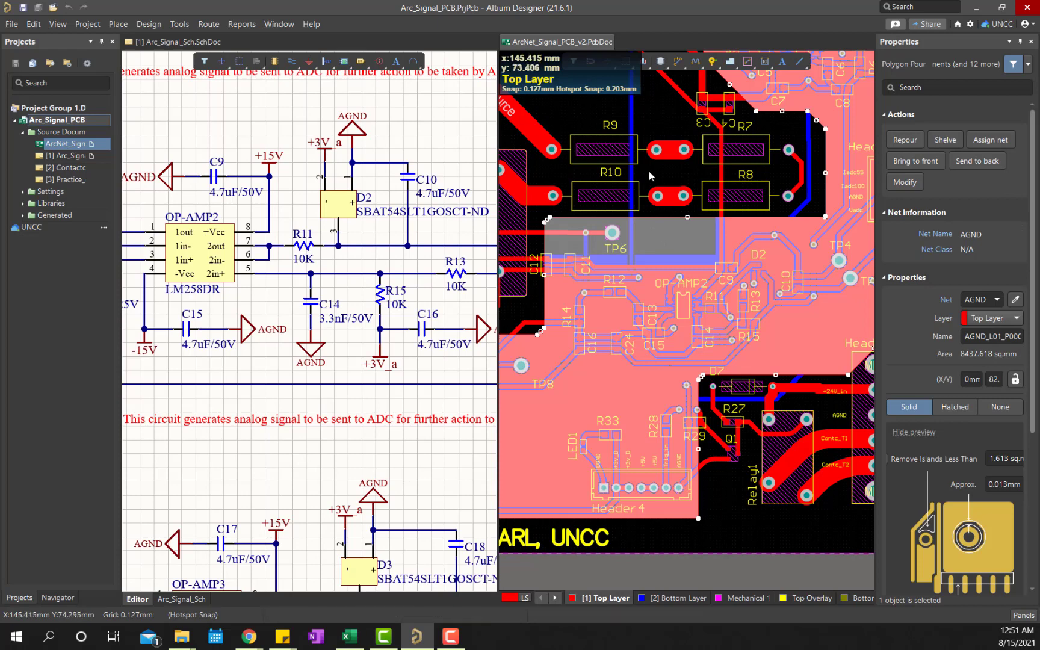
- Cross-probe capacitor C7 (4.7uF/50V) from the board to locate it in the schematic
key(Escape)
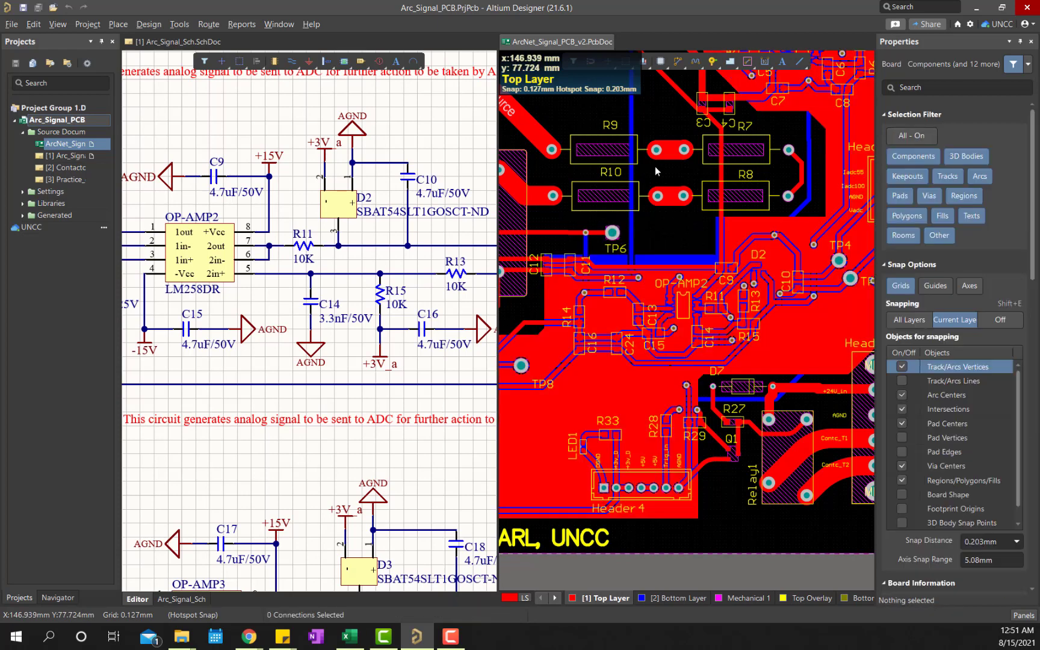
click(179, 25)
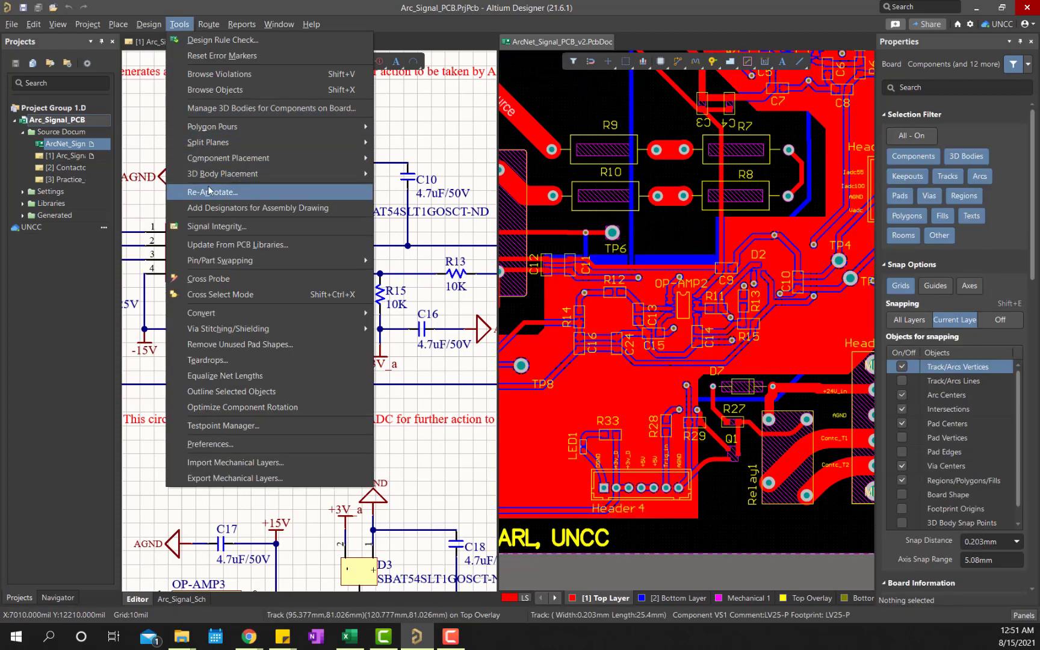
click(204, 279)
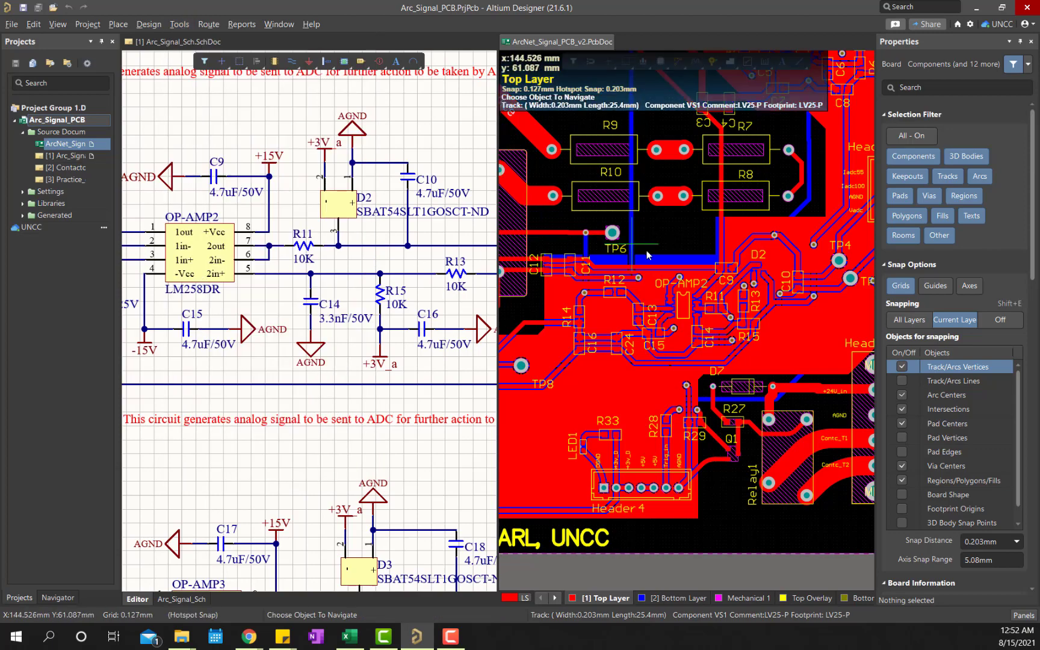
ctrl+scroll(672, 325, down, 1)
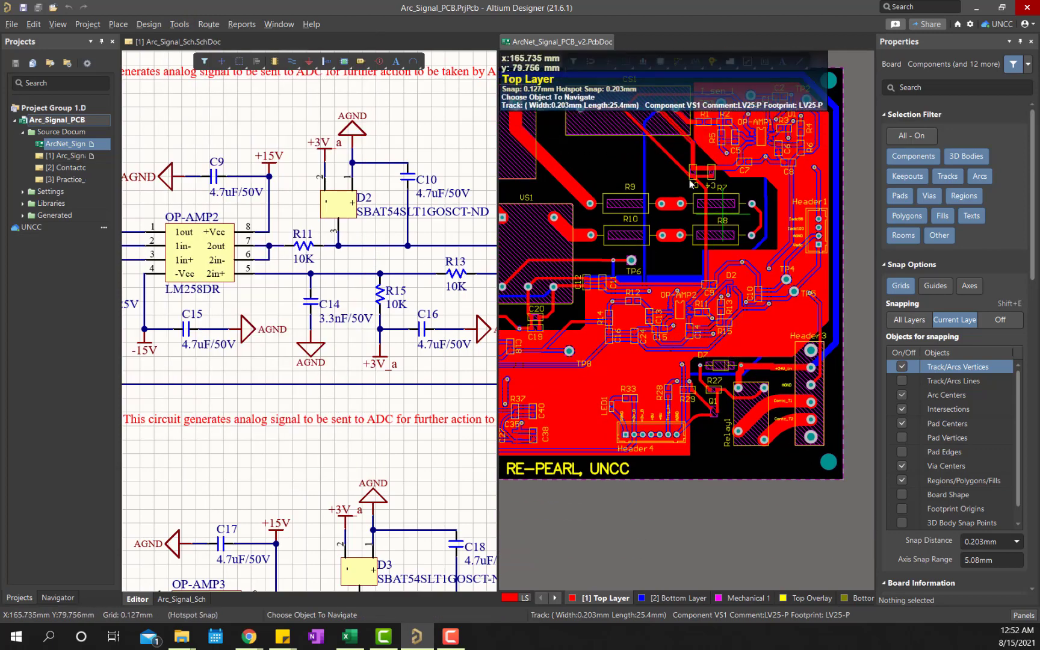
scroll(733, 191, up, 1)
ctrl+scroll(733, 191, up, 1)
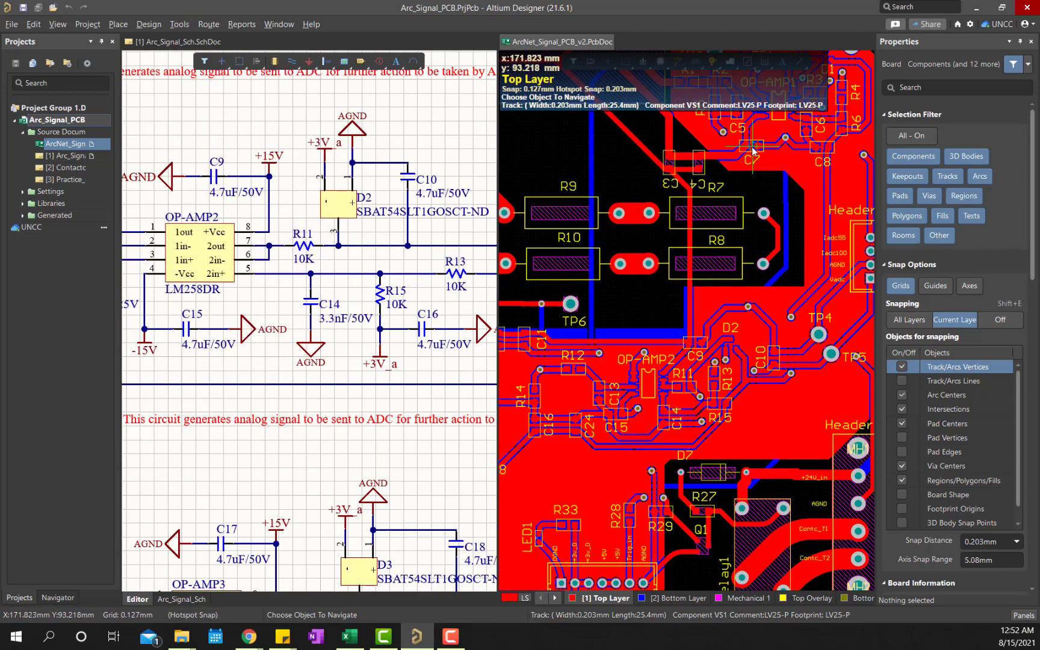
click(753, 148)
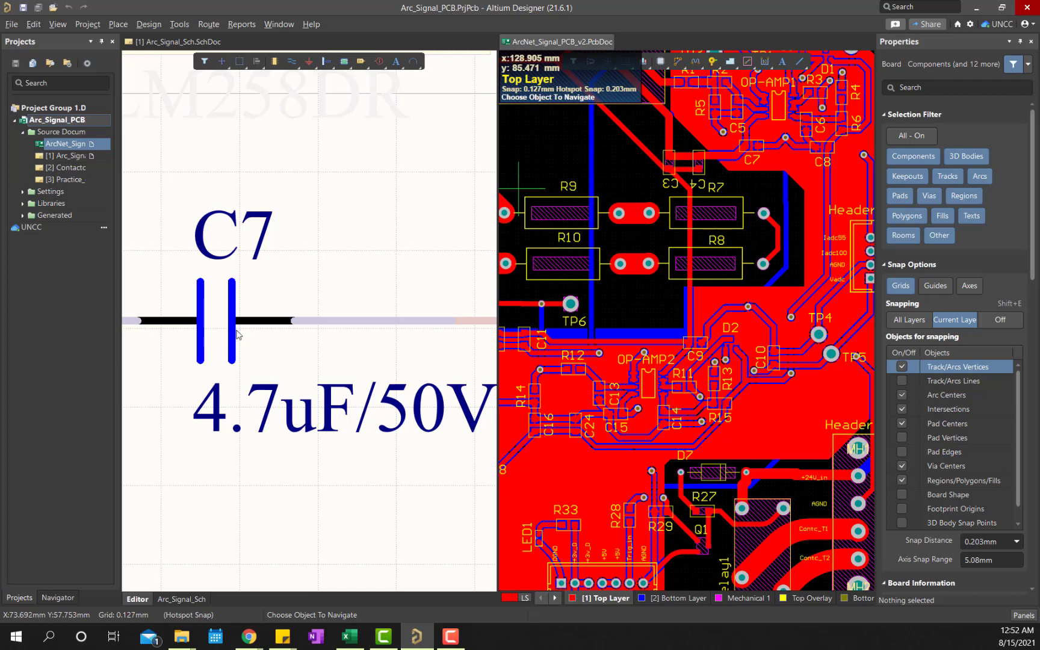
click(274, 314)
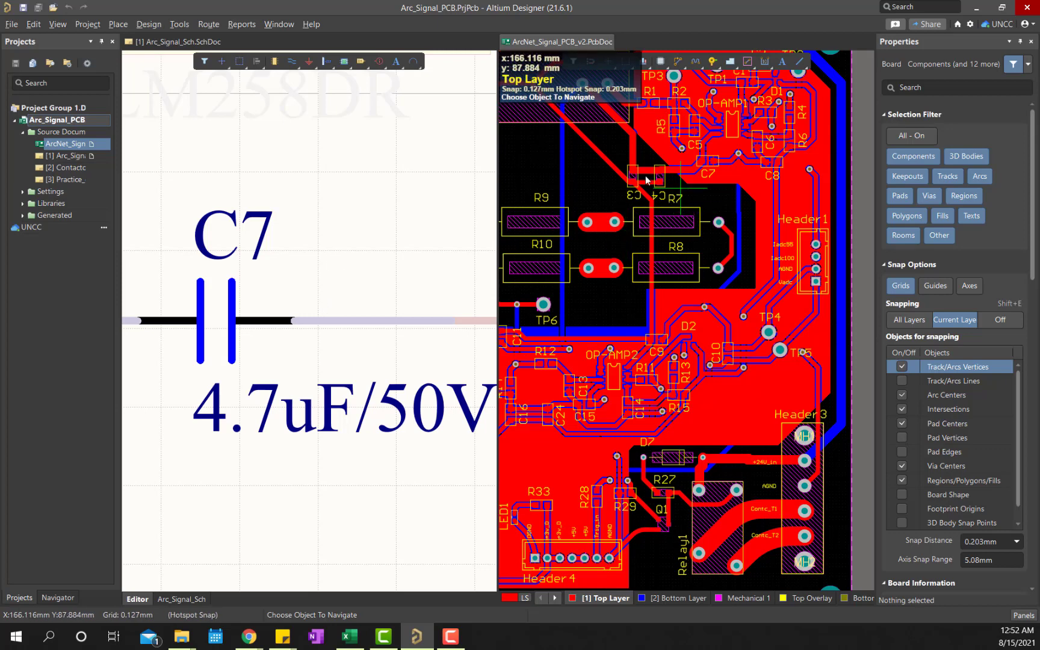
- Exit cross-probe mode and zoom out to the whole schematic sheet
right_click(586, 190)
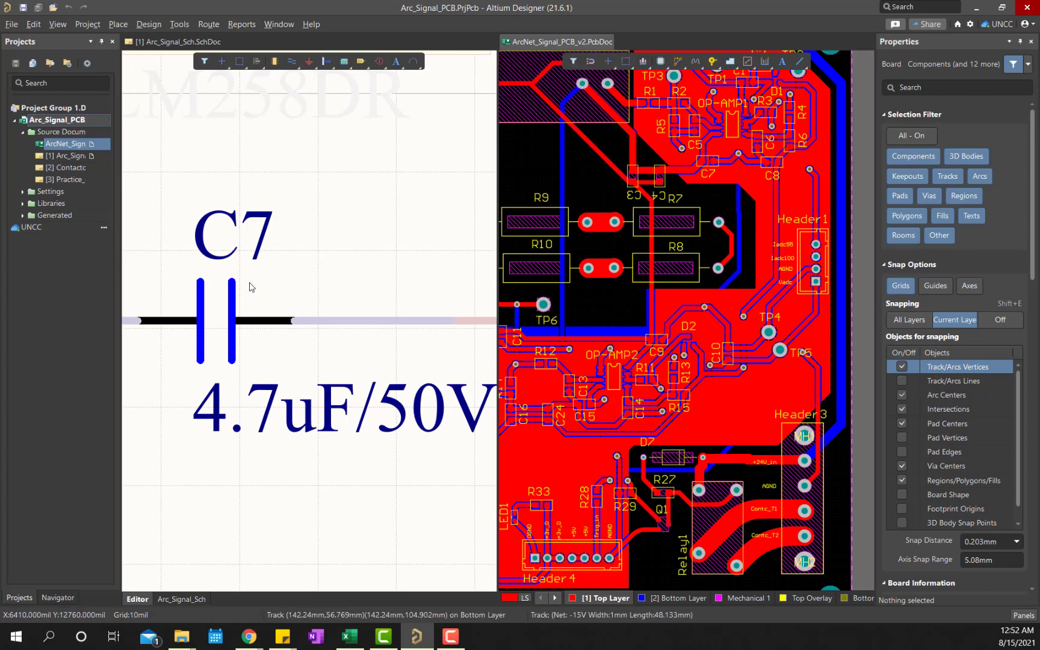
ctrl+scroll(252, 288, down, 8)
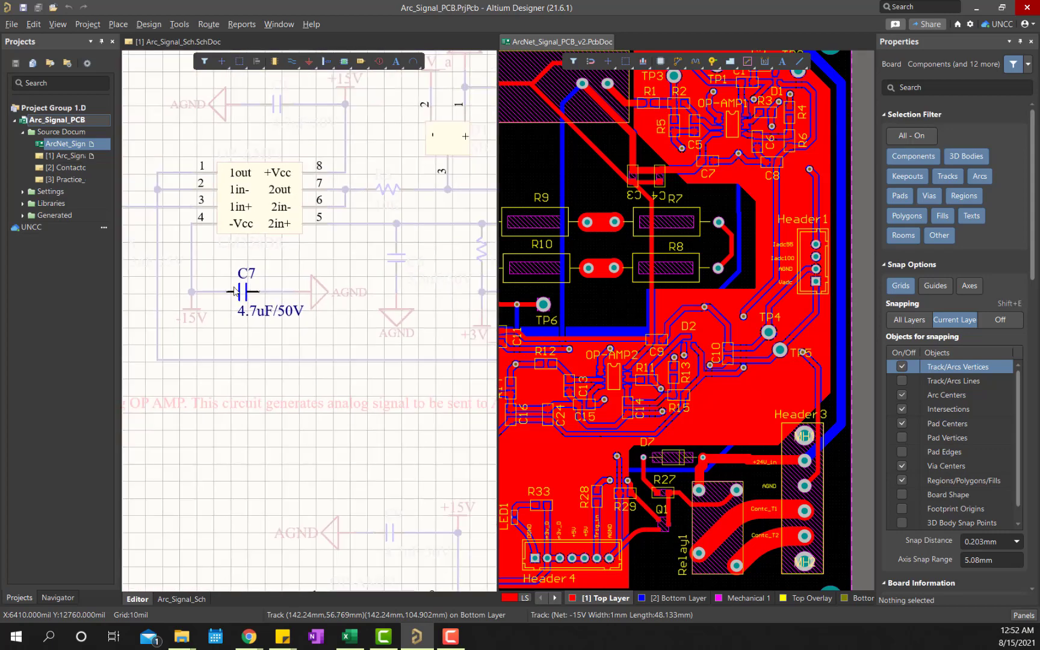
ctrl+scroll(235, 291, down, 4)
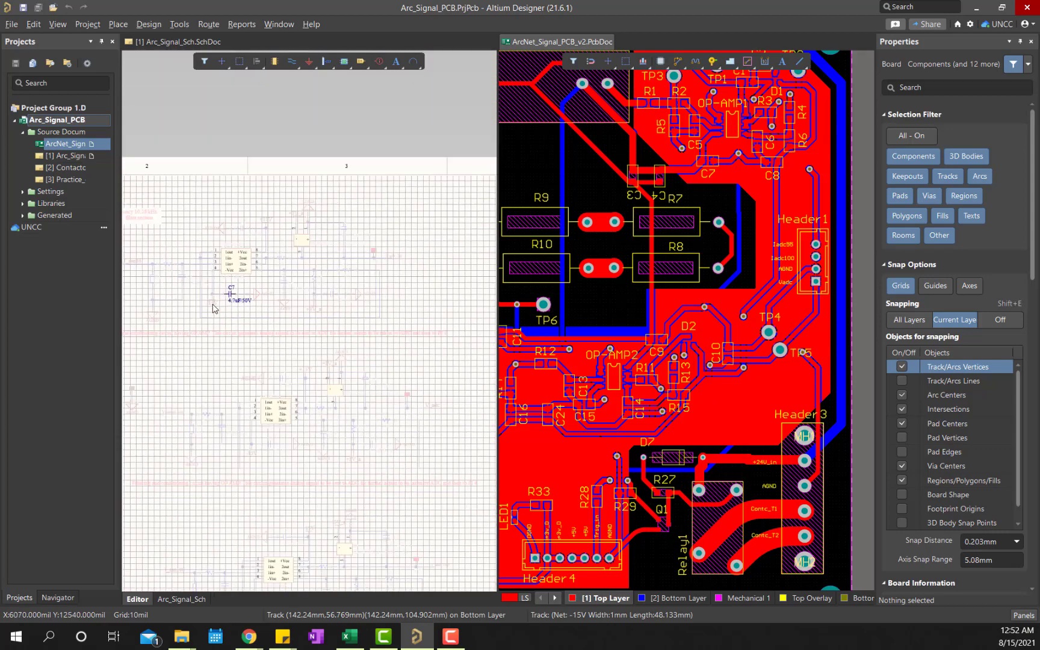
ctrl+scroll(206, 315, down, 2)
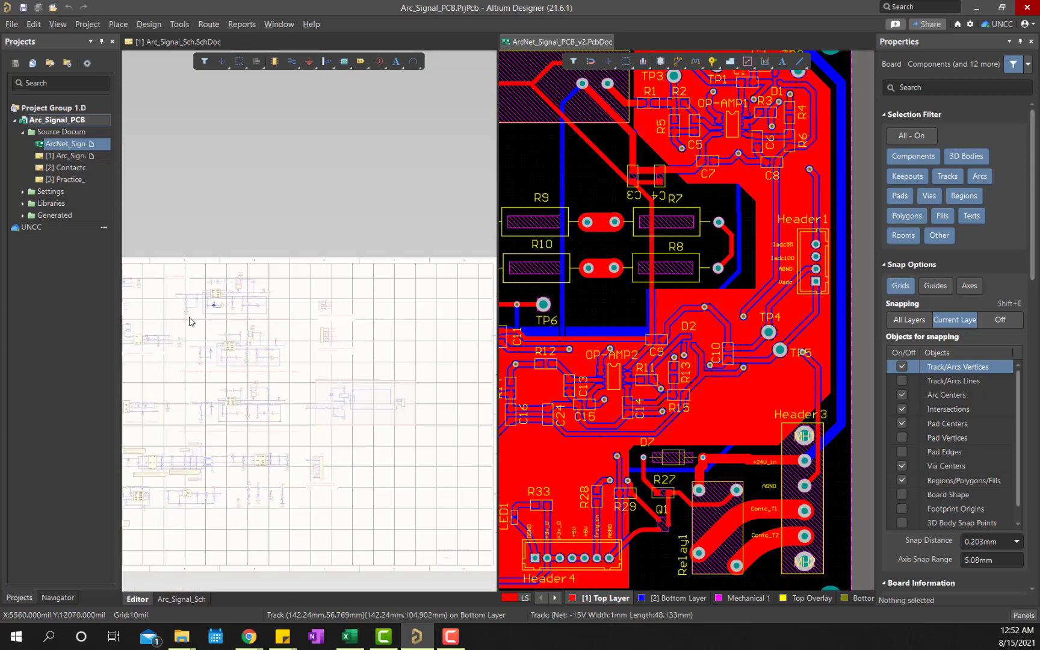
- Zoom and pan the schematic to the OP-AMP1 circuit with C1, R3 and C7
click(189, 321)
ctrl+scroll(295, 311, up, 5)
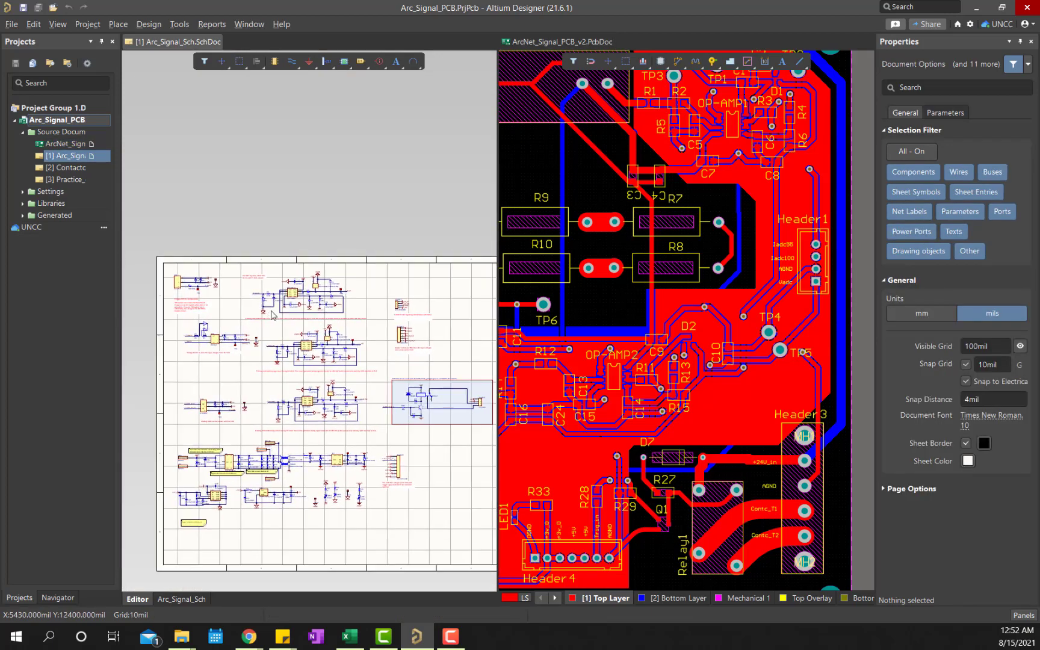
ctrl+scroll(294, 311, up, 5)
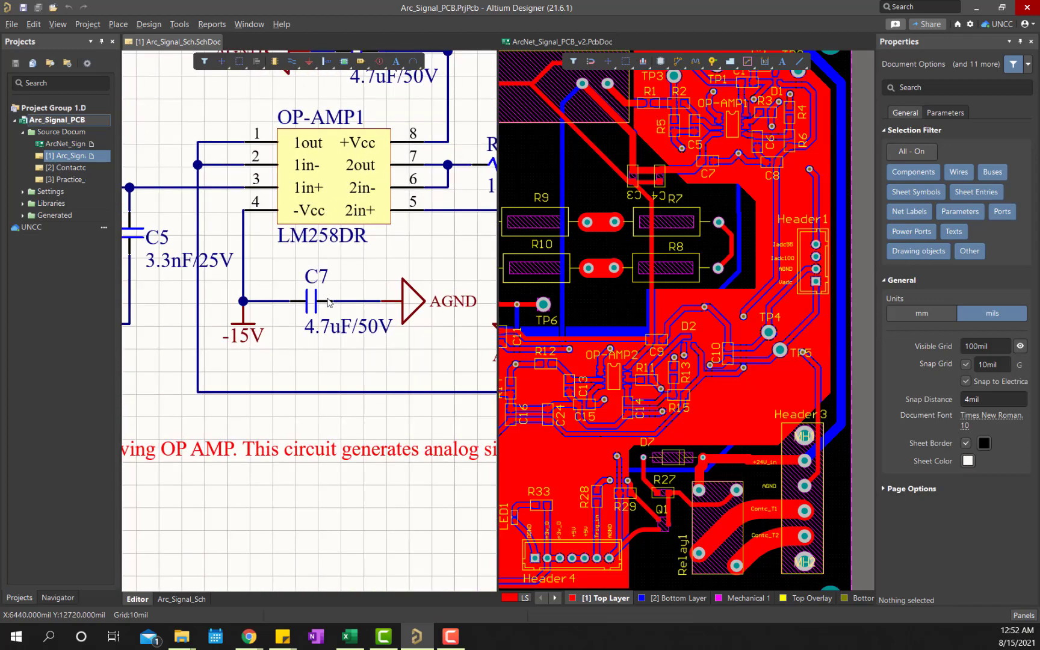
ctrl+scroll(292, 295, down, 1)
ctrl+scroll(310, 308, up, 3)
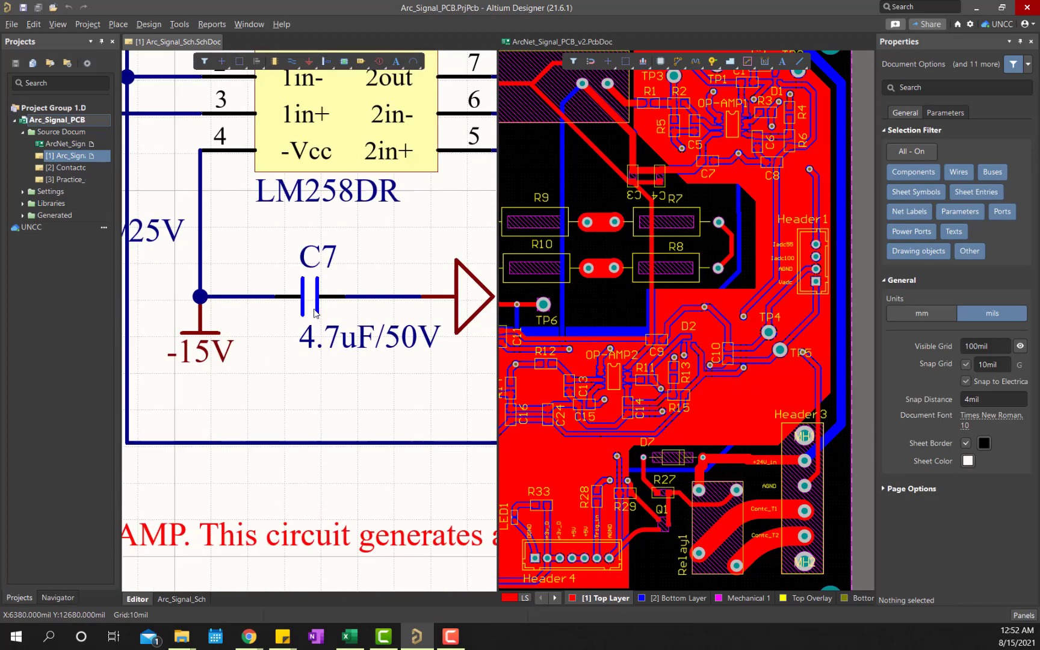
right_drag(394, 260, 341, 267)
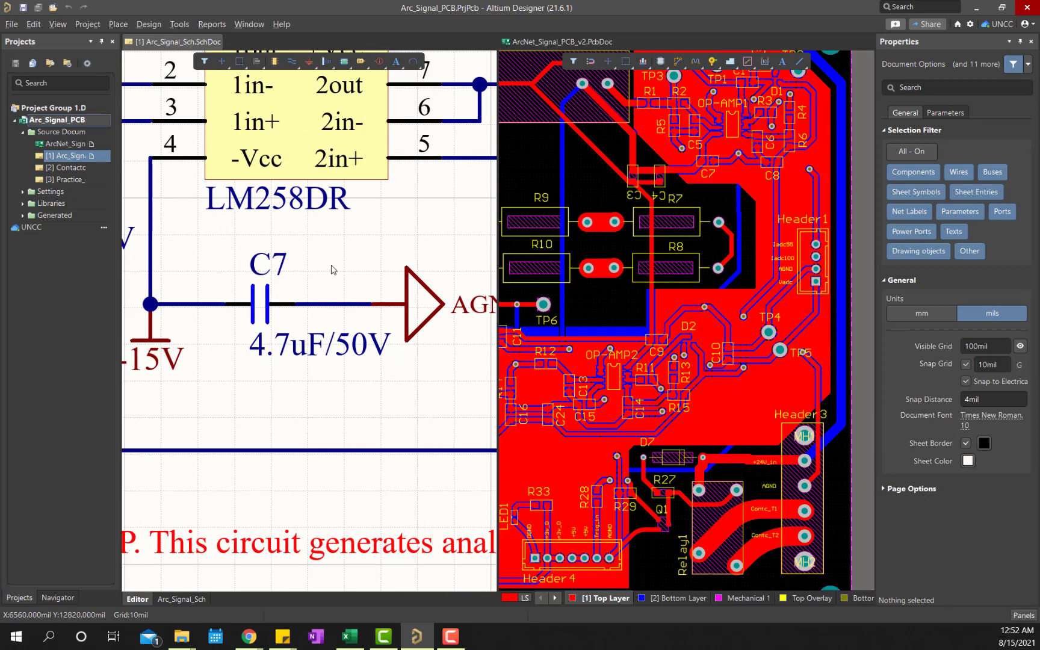
ctrl+scroll(332, 270, down, 2)
right_drag(377, 224, 357, 296)
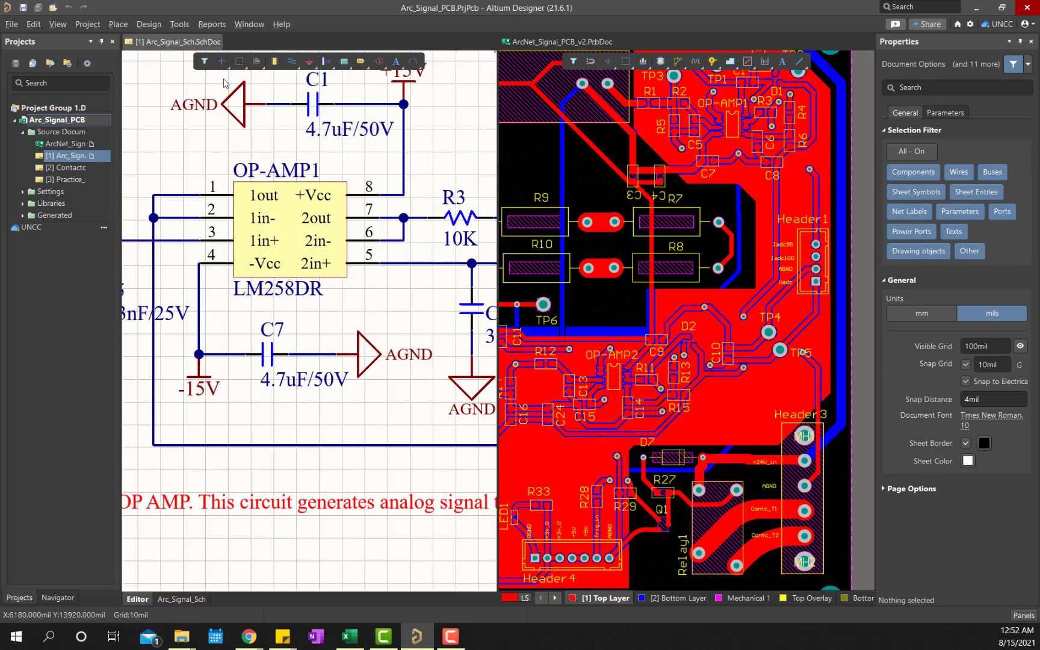
- Cross-probe OP-AMP2's pin 5 net NetC6_2 to highlight its track on the board
click(180, 25)
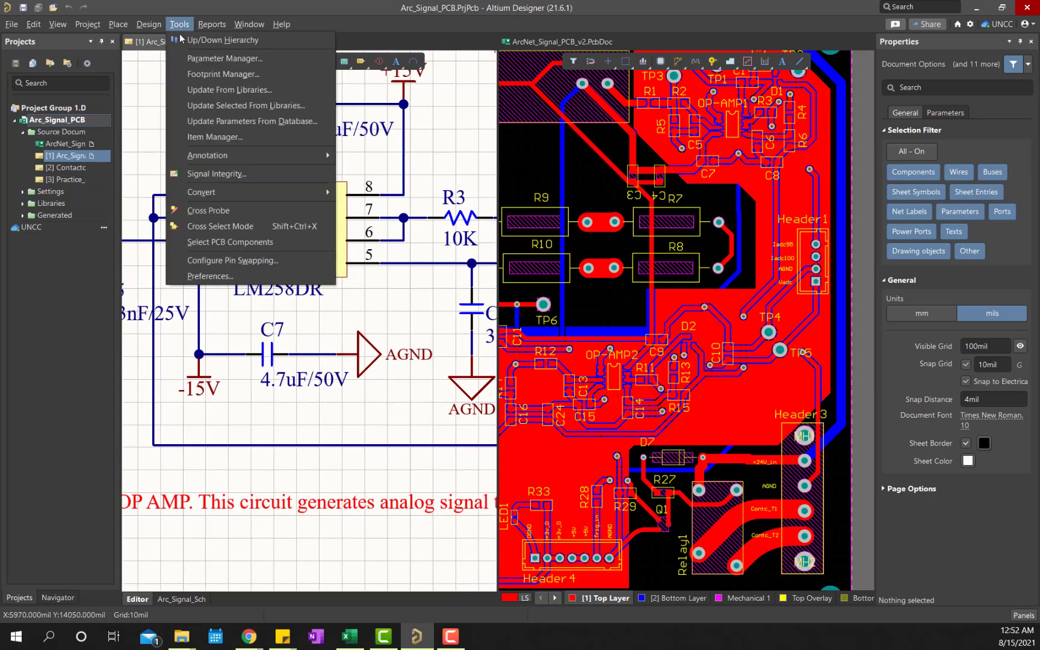
click(207, 210)
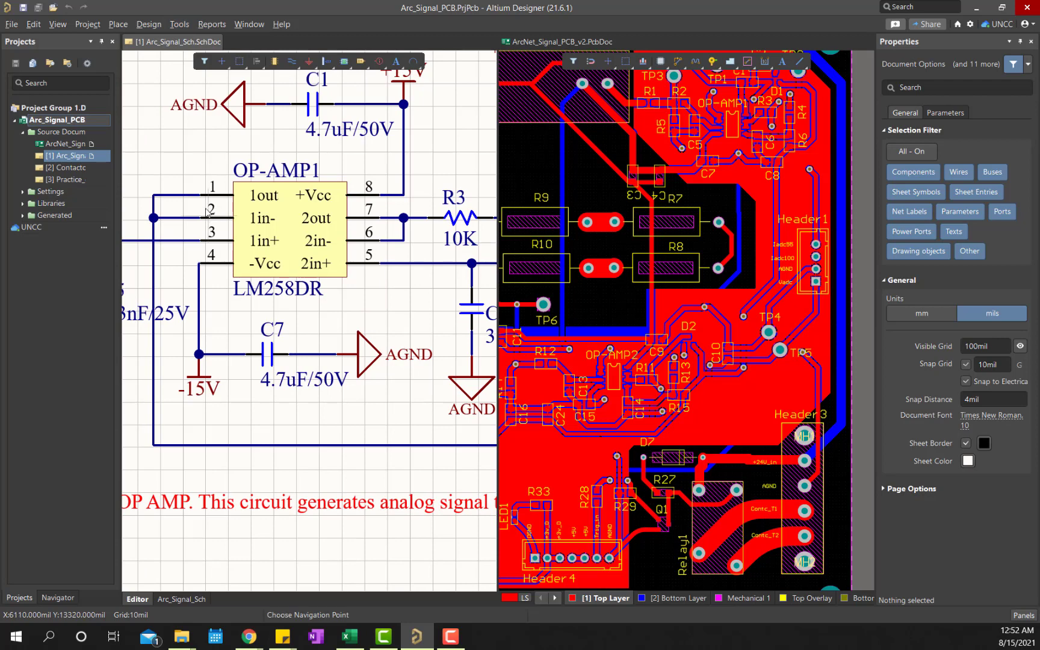
click(404, 264)
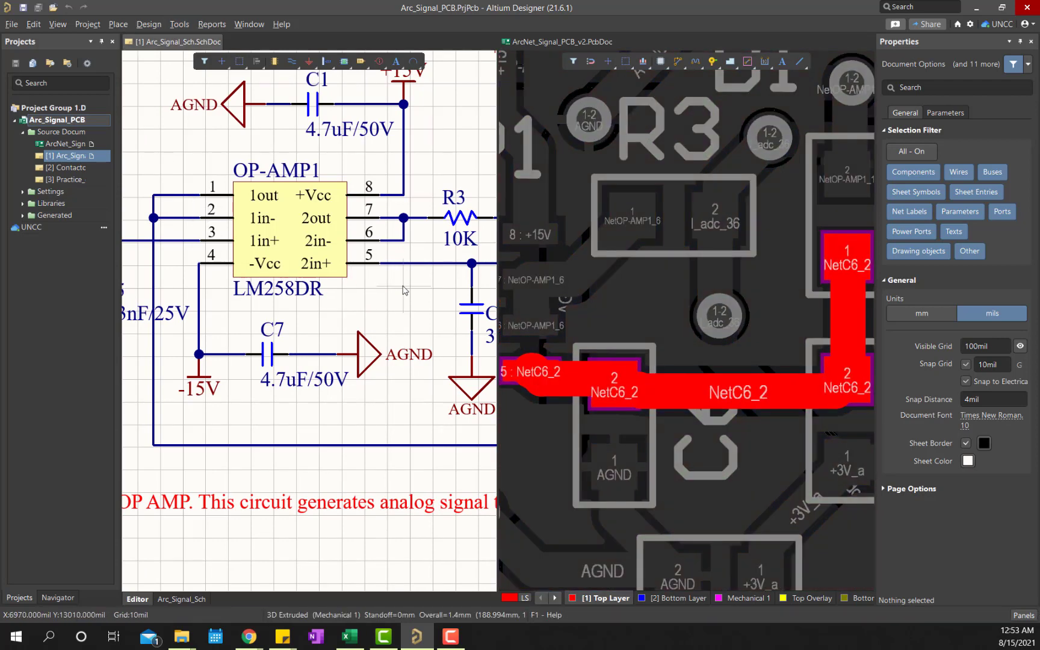
ctrl+scroll(661, 325, down, 3)
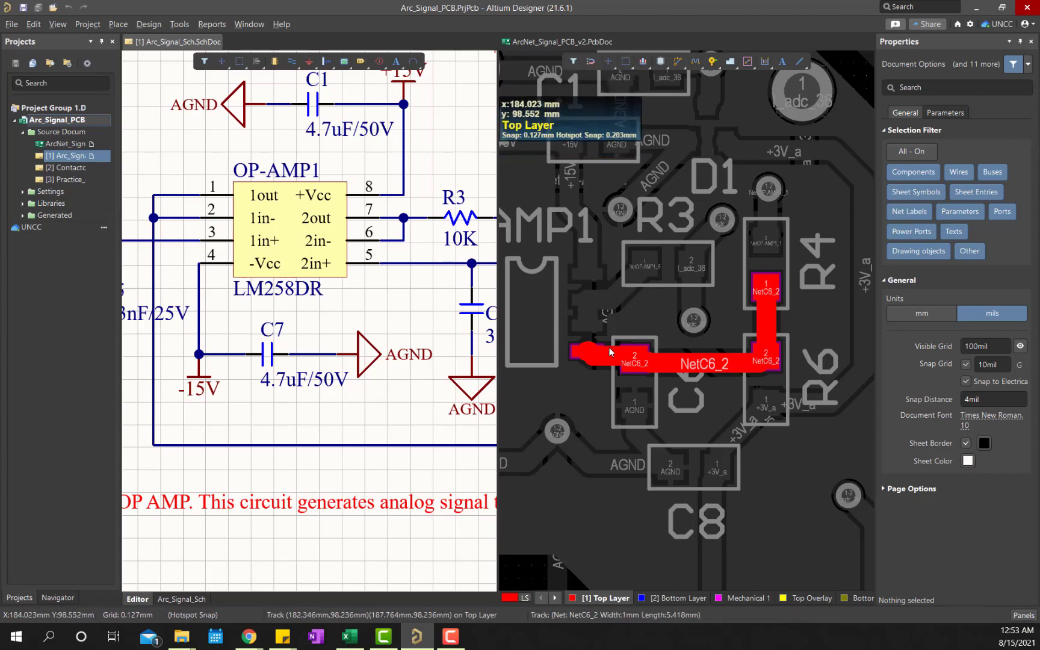
scroll(347, 325, down, 2)
ctrl+scroll(337, 301, down, 4)
ctrl+scroll(349, 389, up, 5)
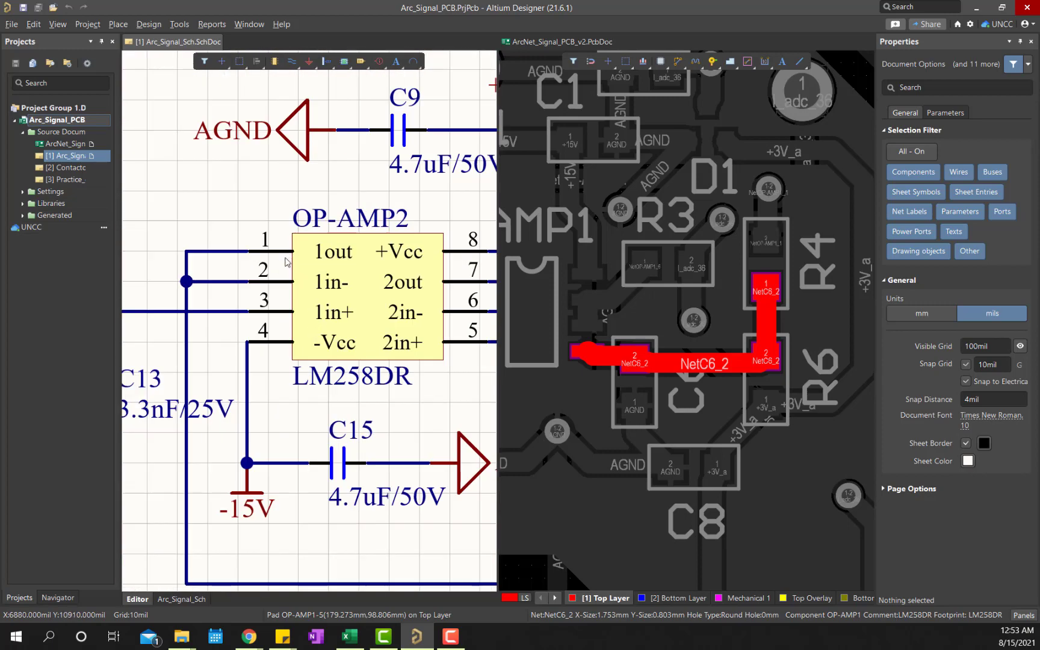
- Cross-probe pin 1 of OP-AMP2 to locate pad NetOP-AMP2_1 on the PCB
click(180, 25)
click(208, 210)
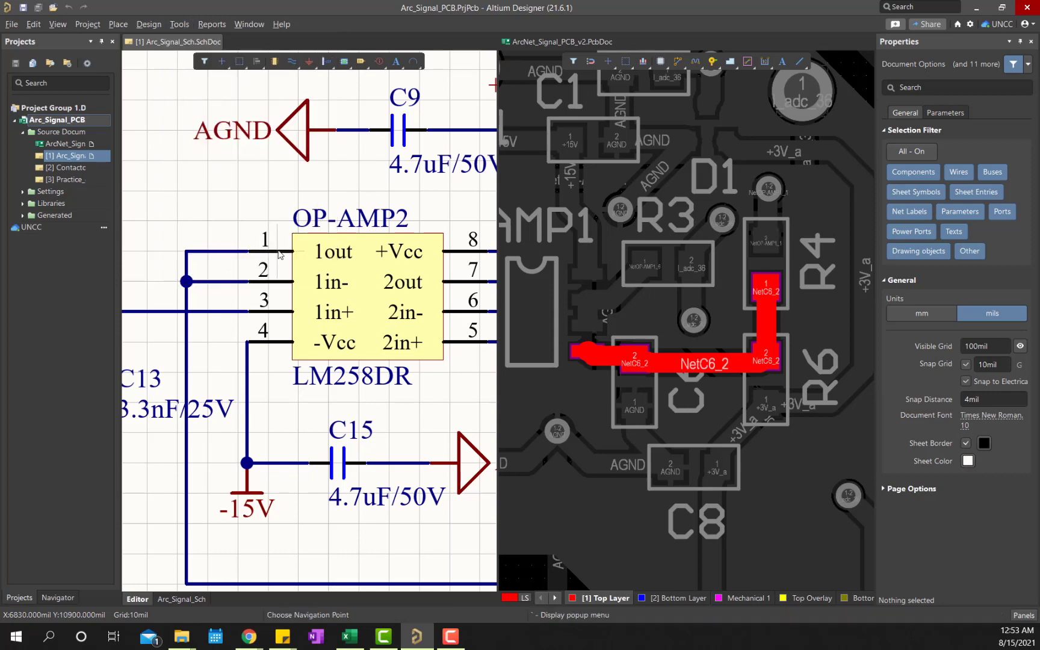
click(278, 251)
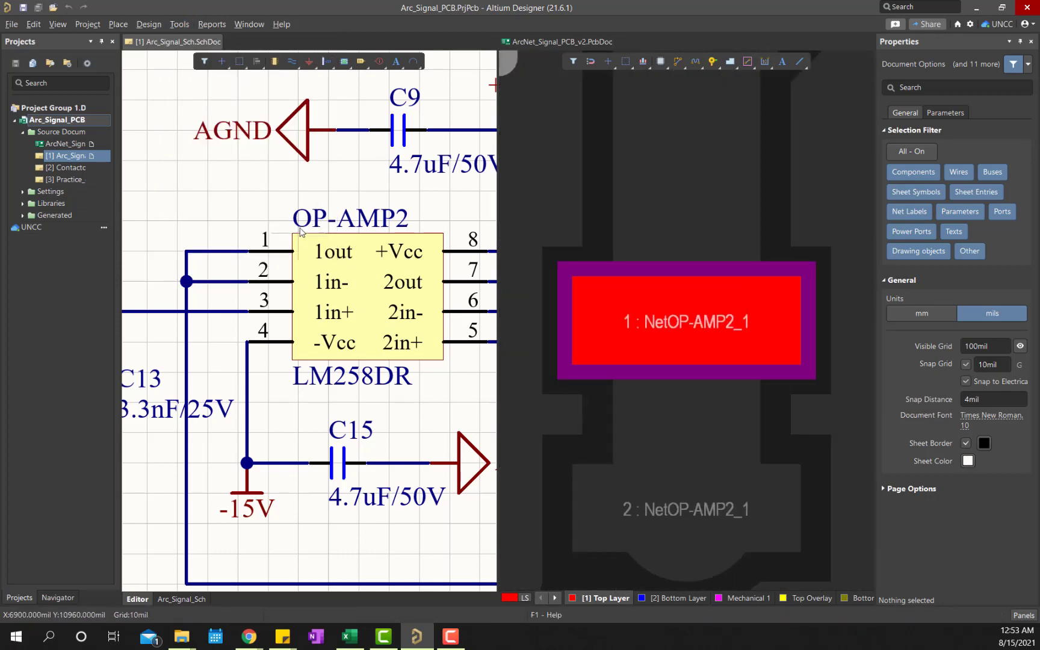
ctrl+scroll(680, 299, down, 6)
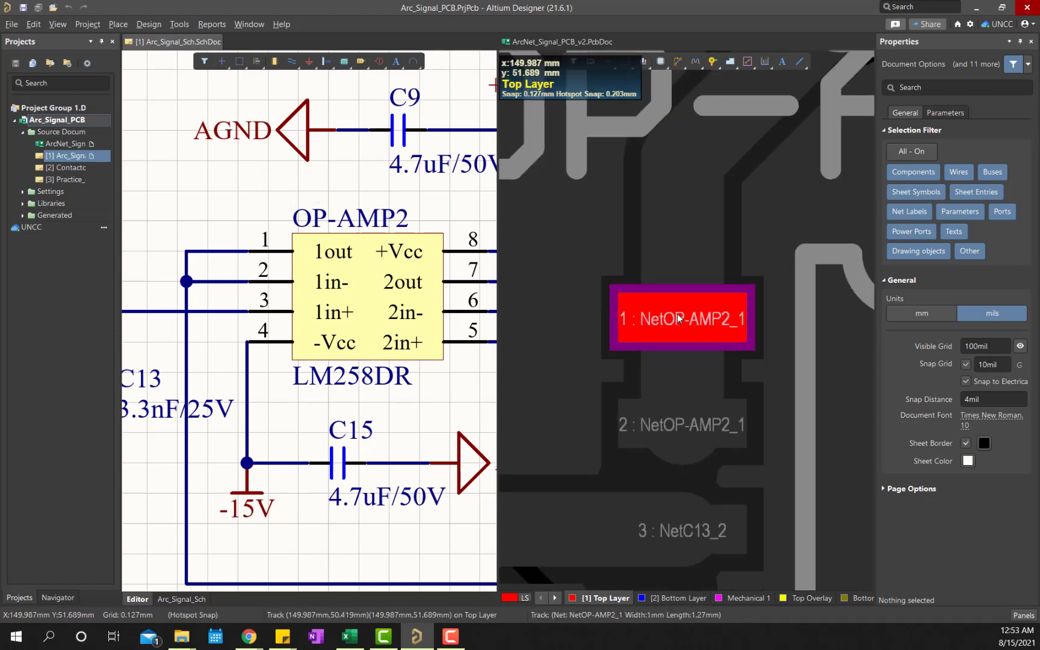
ctrl+scroll(683, 332, down, 2)
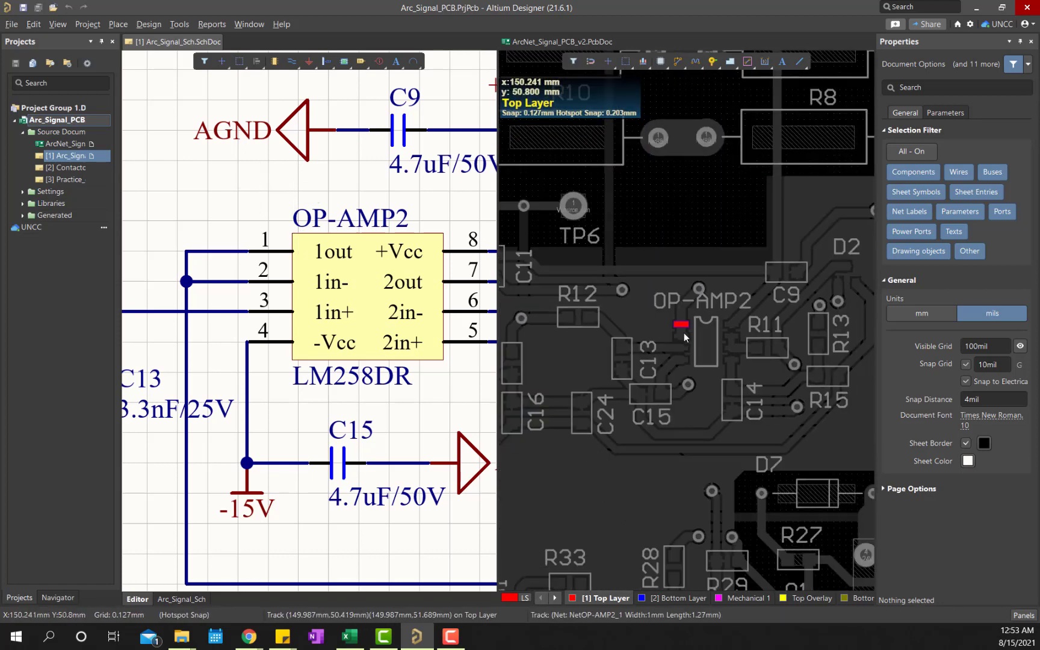
ctrl+scroll(685, 327, up, 5)
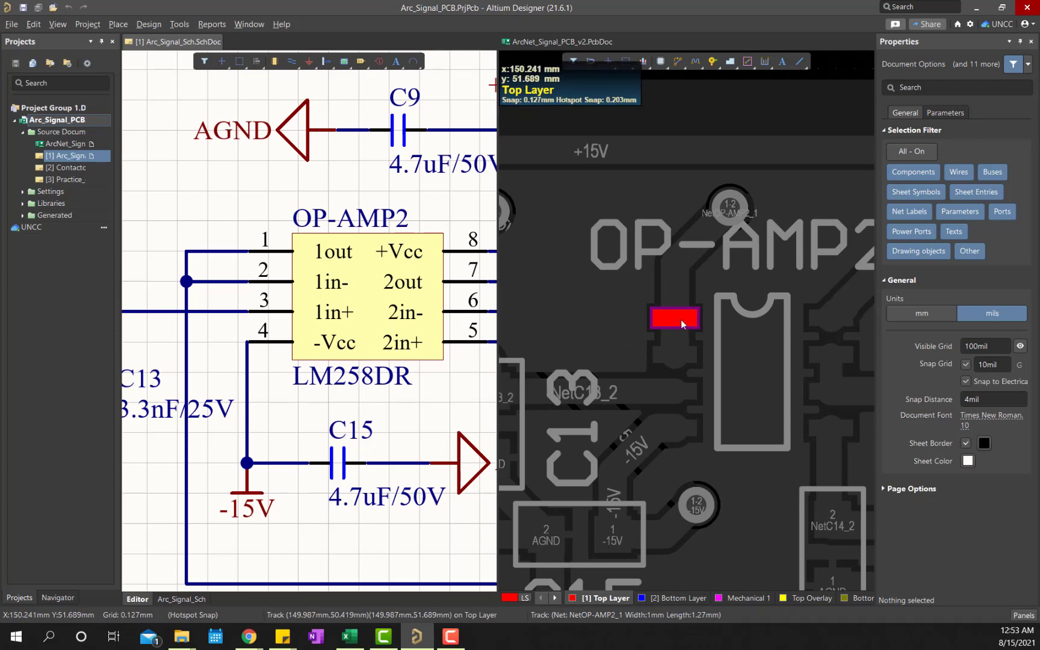
ctrl+scroll(723, 343, down, 4)
- Clear the PCB highlight filter so the board shows full layer colours
click(726, 415)
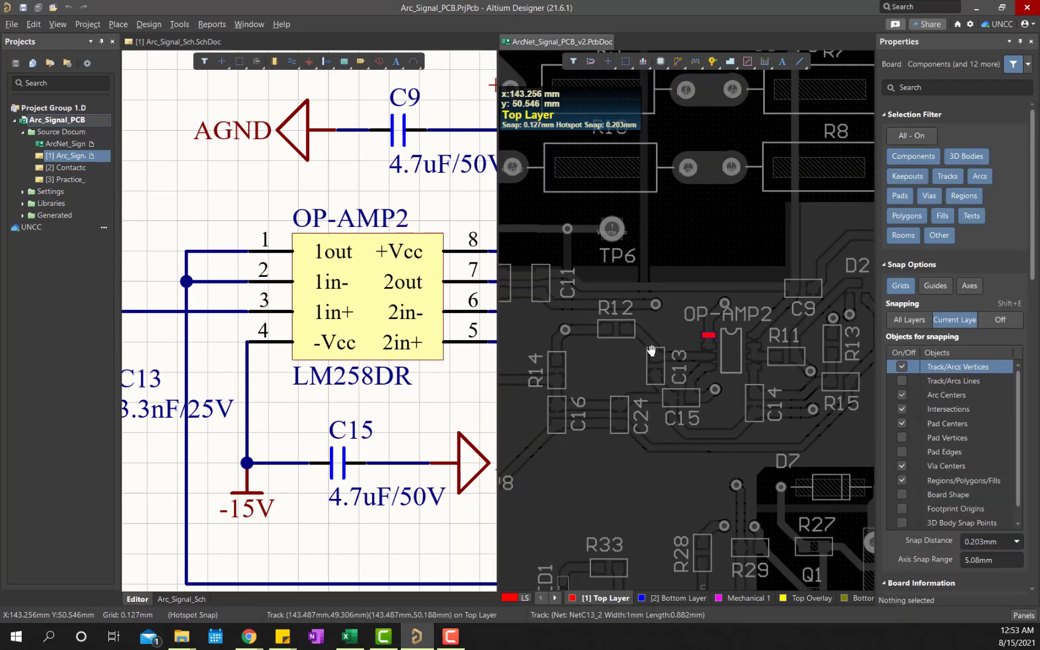
right_drag(712, 249, 620, 235)
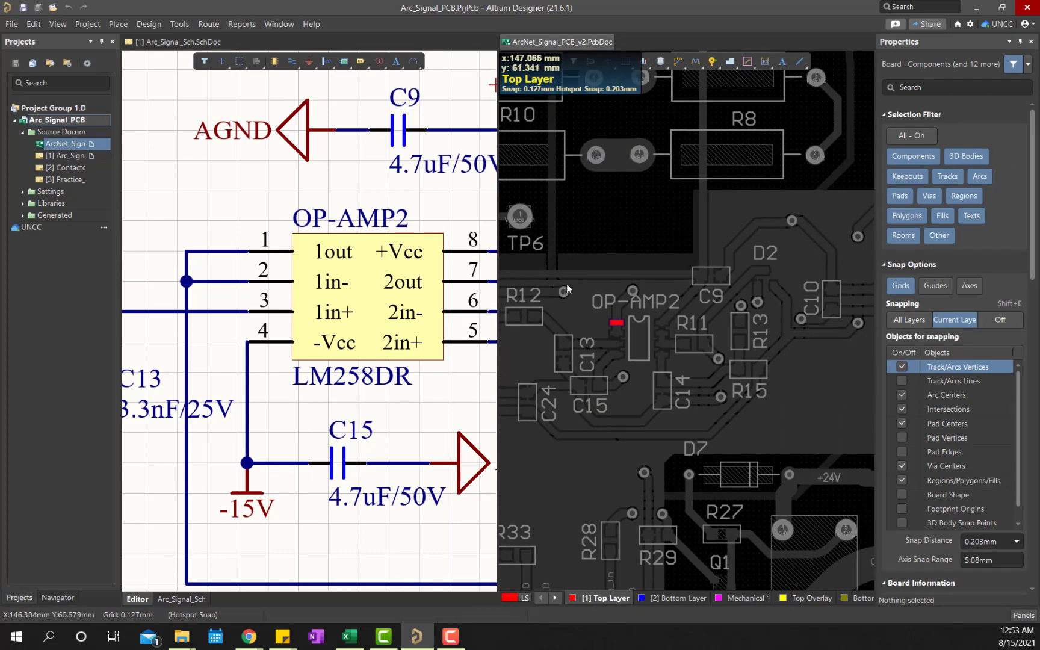
click(599, 207)
right_click(598, 207)
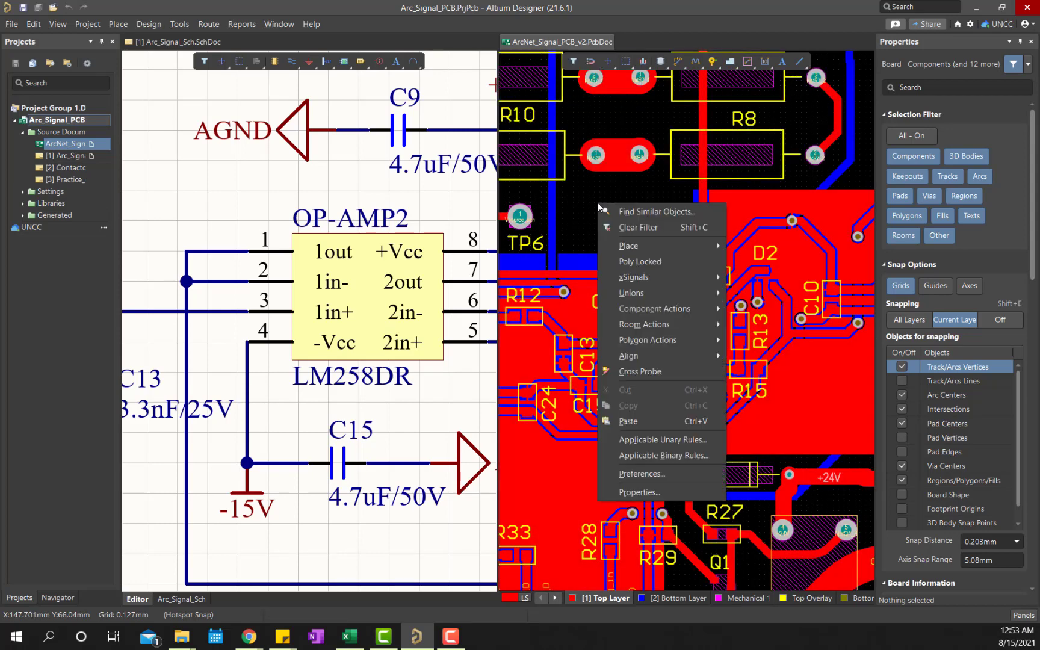
click(640, 228)
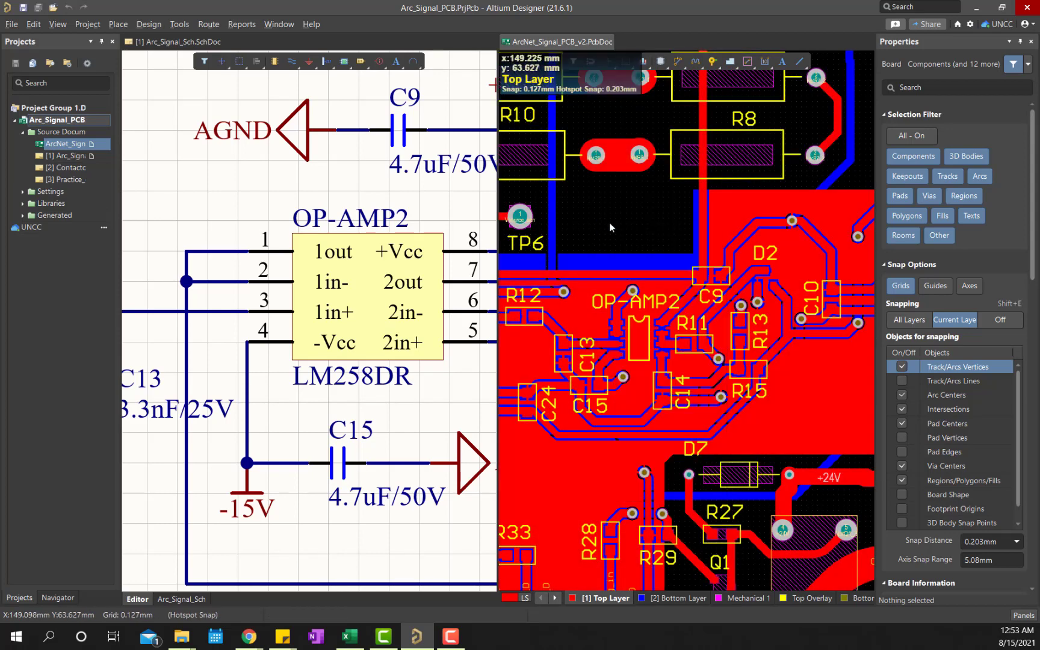
ctrl+scroll(639, 227, down, 3)
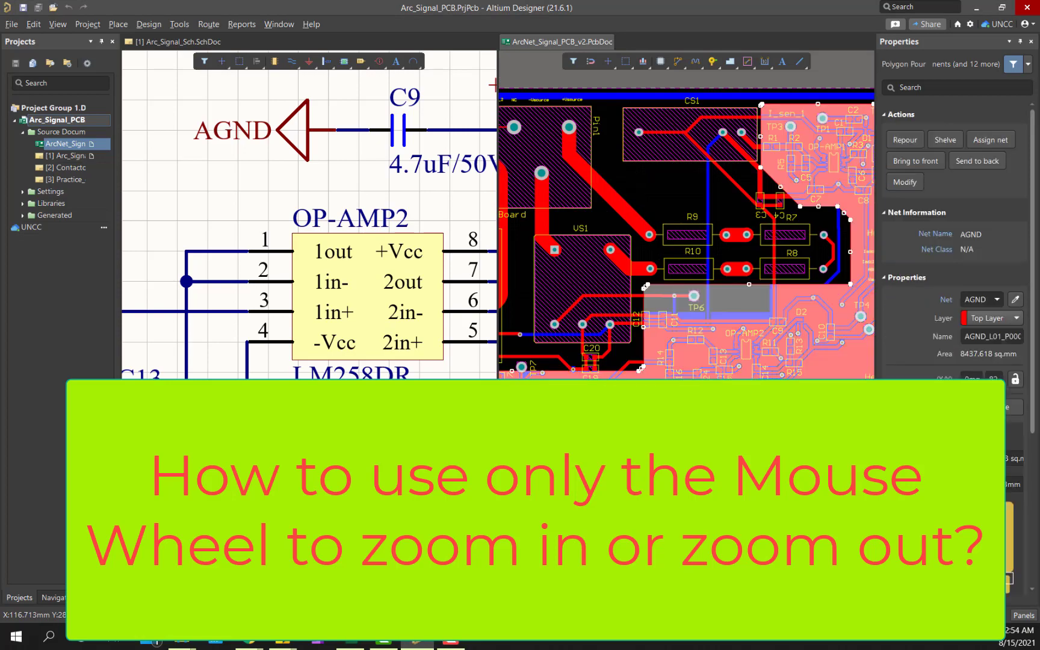
- Zoom in and out over the PCB and schematic, then make the Arc_Signal_Sch schematic active
click(520, 303)
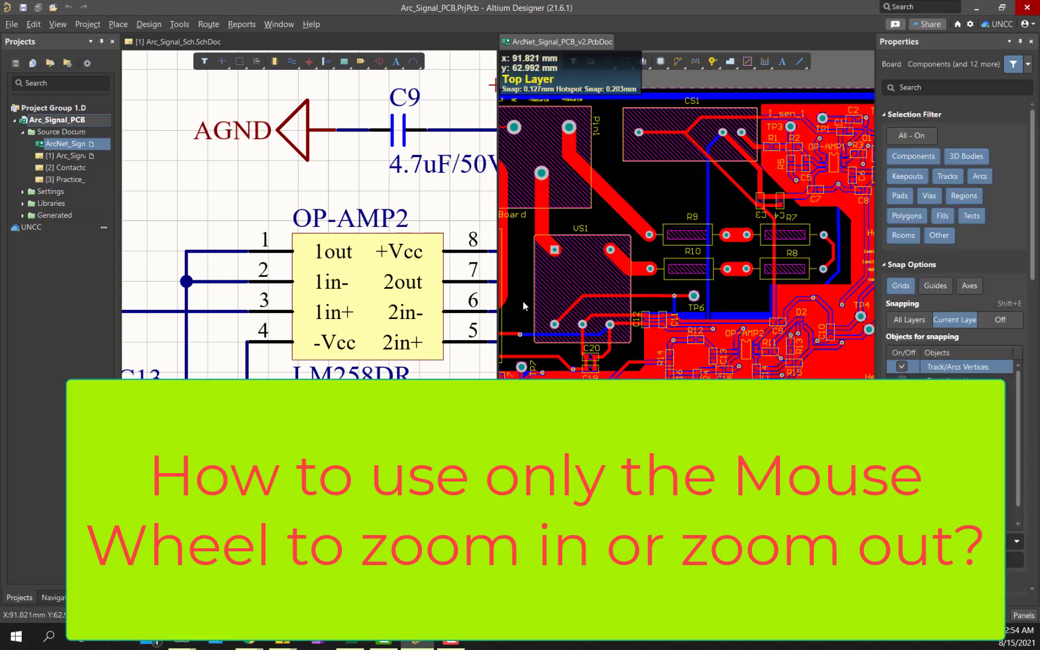
ctrl+scroll(523, 305, down, 3)
ctrl+scroll(523, 305, up, 4)
ctrl+scroll(522, 301, down, 3)
ctrl+scroll(522, 301, up, 2)
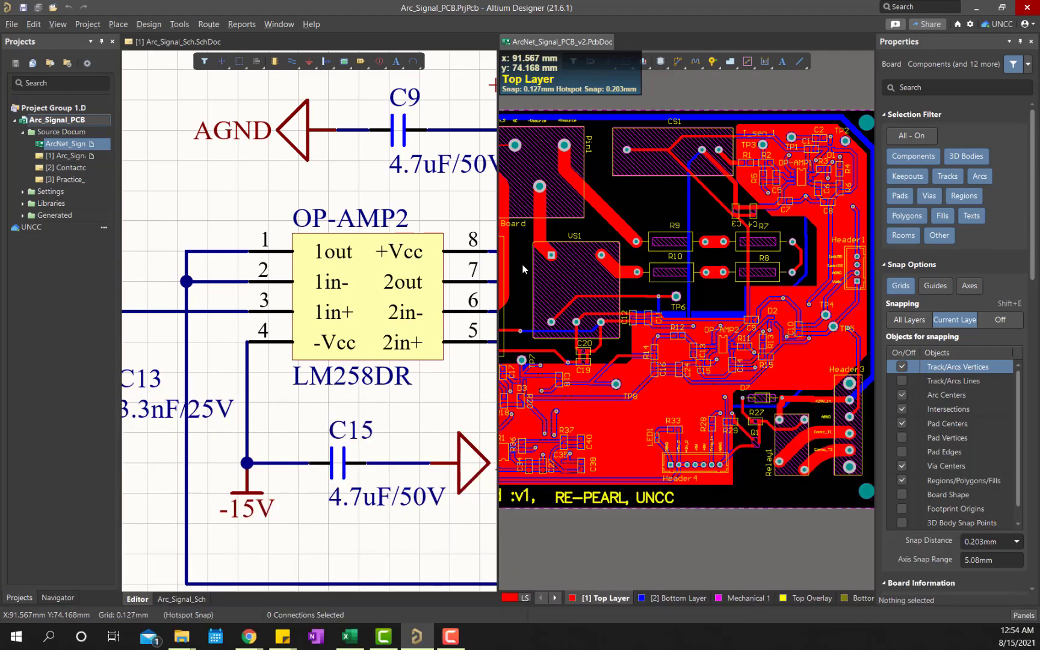
ctrl+scroll(523, 269, up, 4)
ctrl+scroll(523, 269, down, 3)
ctrl+scroll(523, 268, down, 3)
ctrl+scroll(521, 259, up, 5)
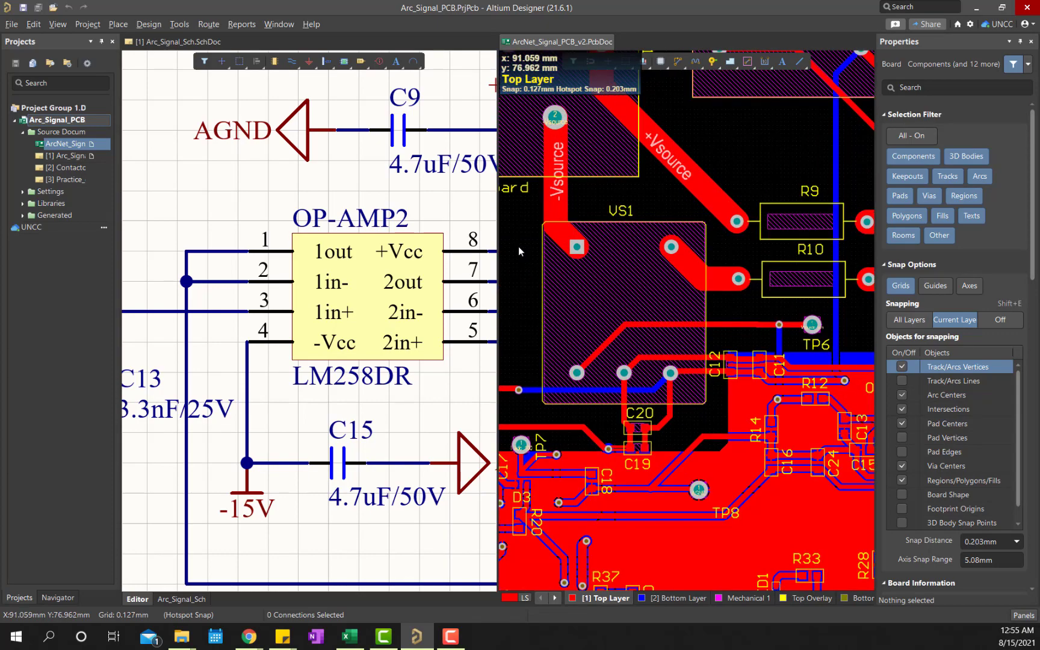
ctrl+scroll(518, 246, down, 2)
ctrl+scroll(518, 246, up, 2)
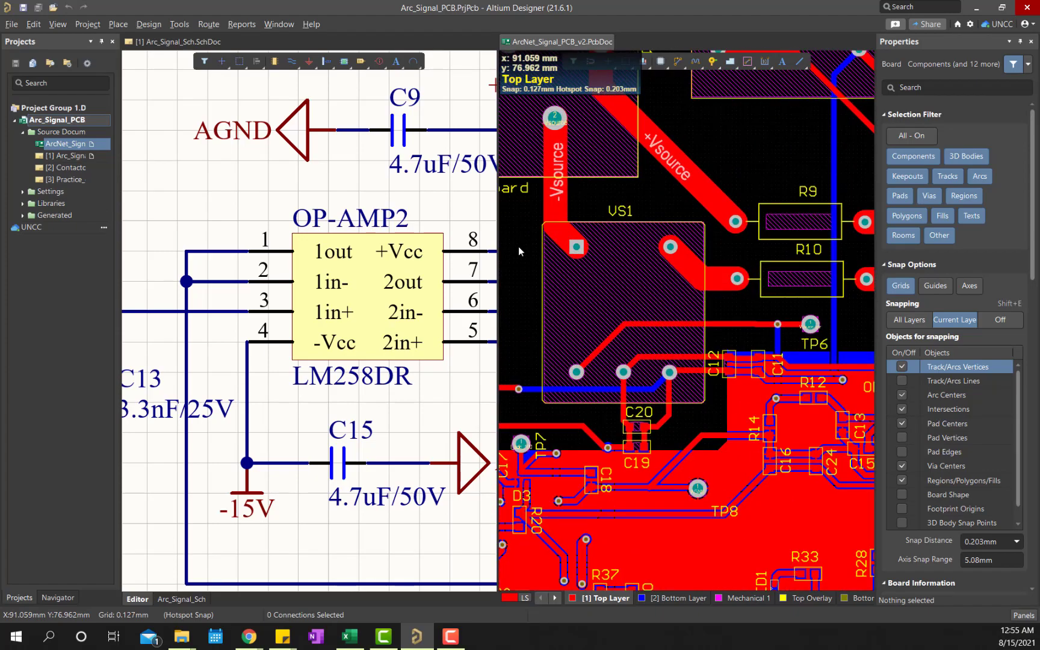
ctrl+scroll(518, 246, down, 2)
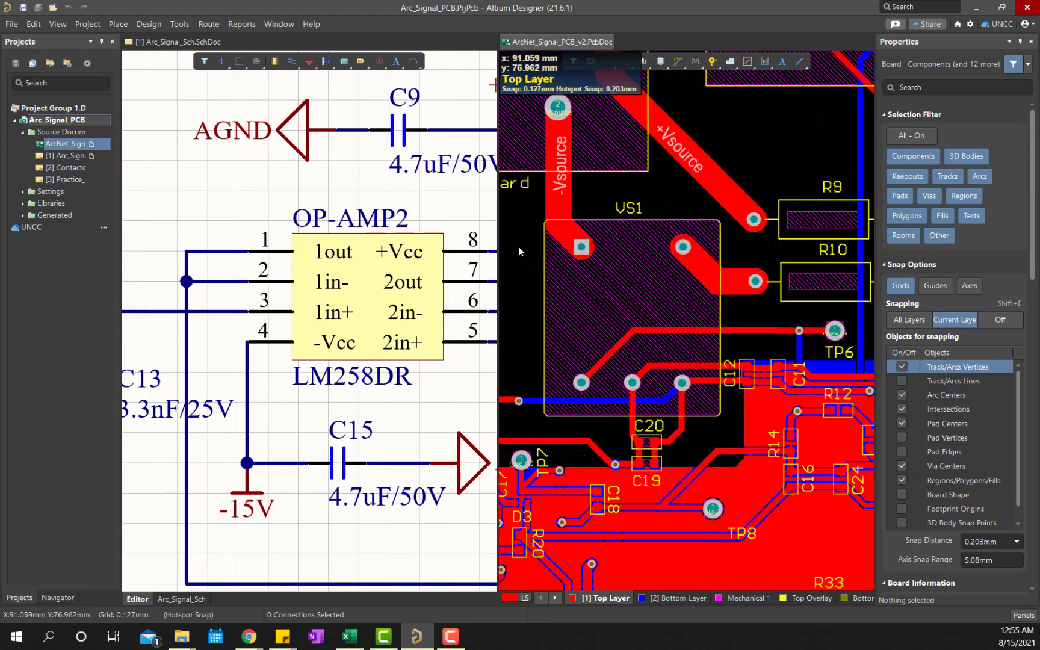
ctrl+scroll(518, 247, up, 2)
ctrl+scroll(519, 246, down, 1)
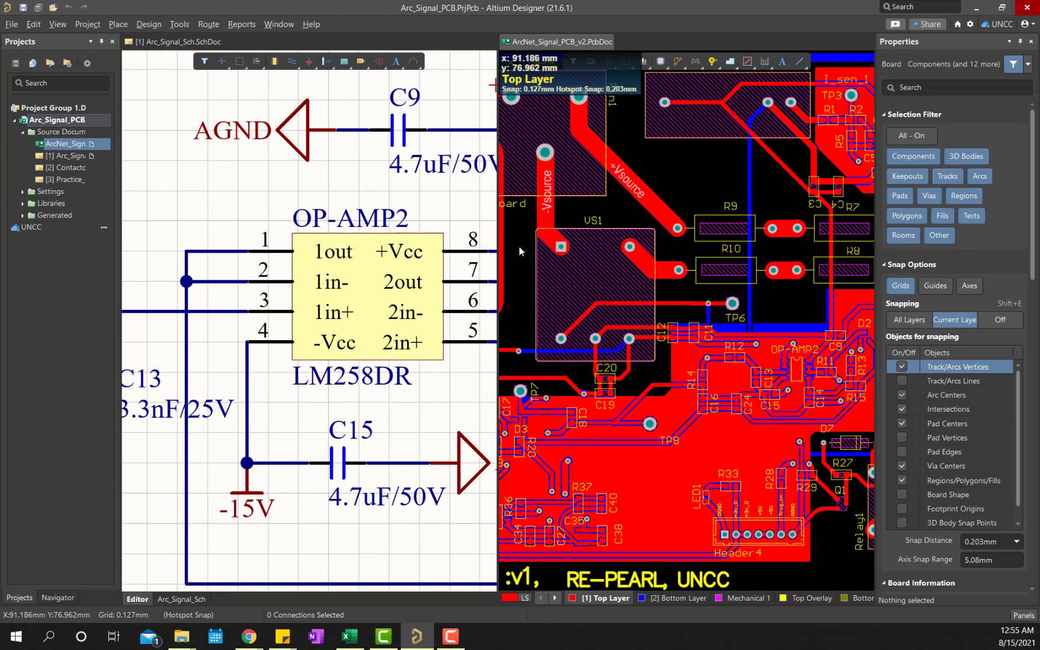
ctrl+scroll(520, 246, up, 1)
ctrl+scroll(519, 246, down, 2)
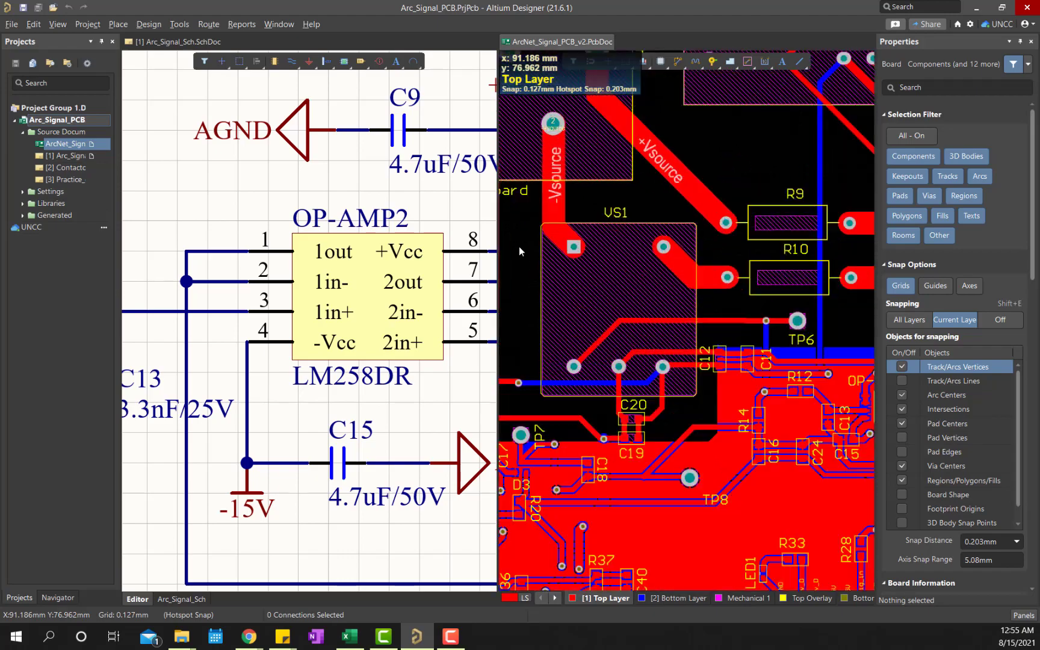
ctrl+scroll(310, 226, down, 4)
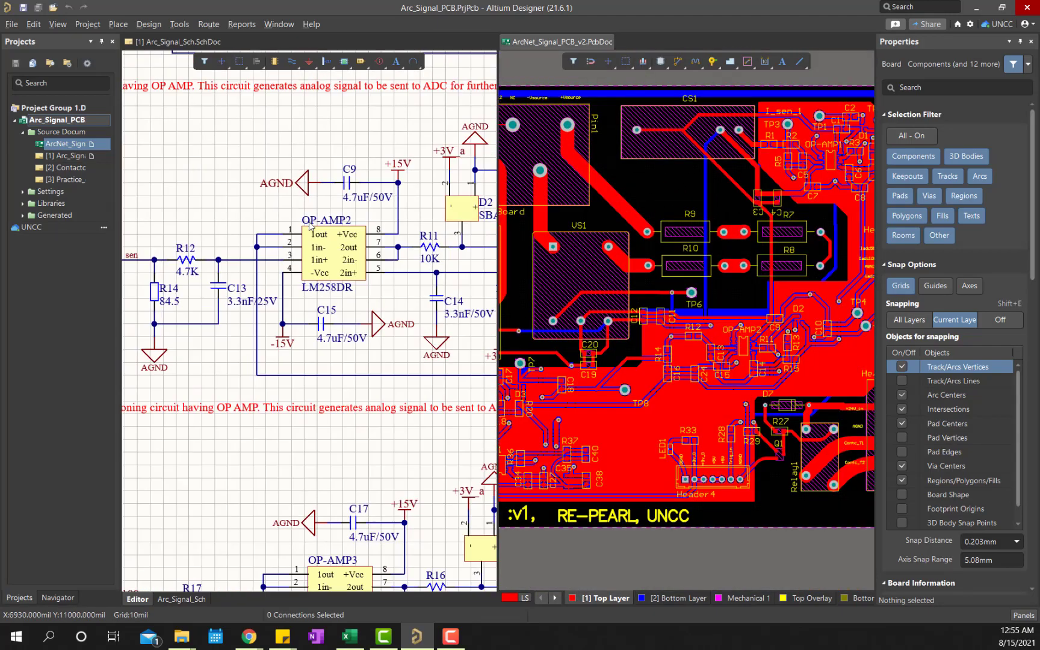
click(260, 128)
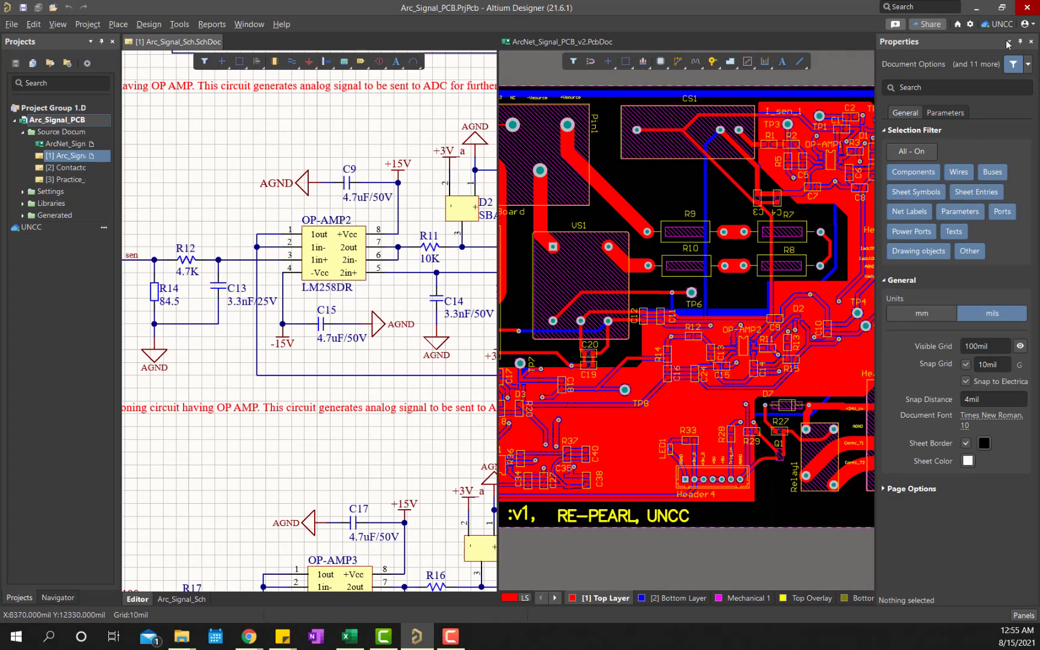
- In System » Mouse Wheel Configuration, change the Zoom Main Window Ctrl checkbox so the plain wheel zooms, and apply
click(970, 25)
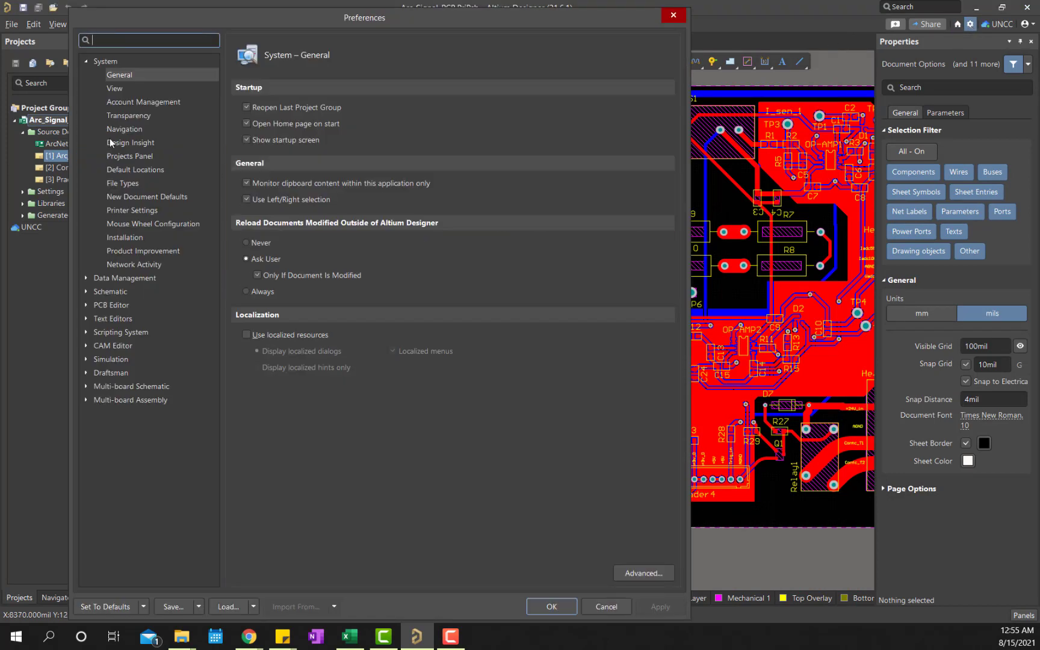
click(120, 76)
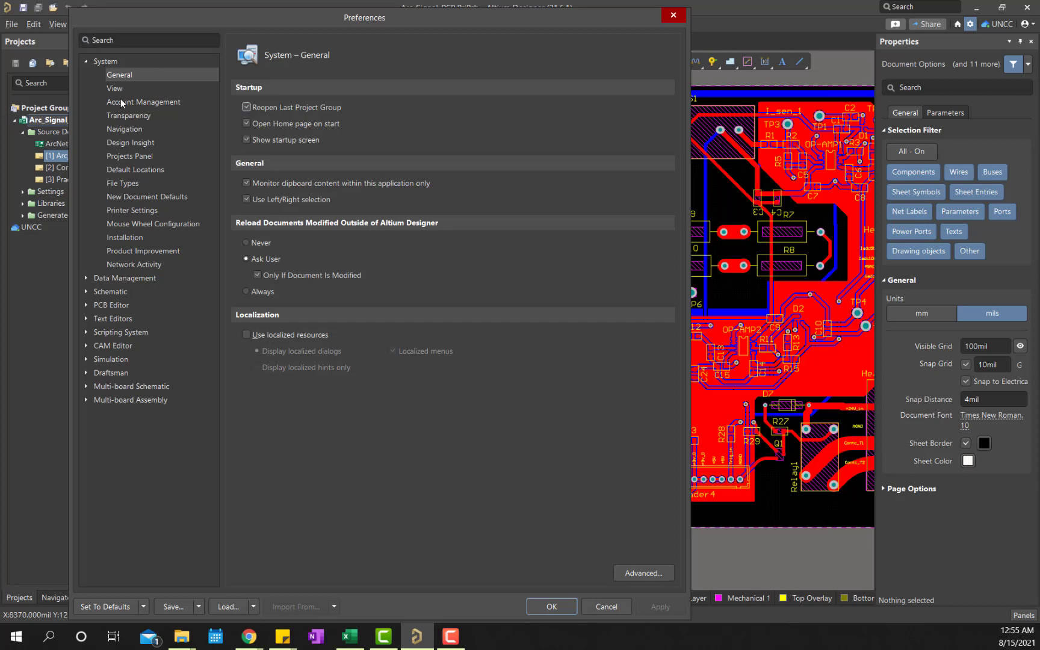
click(106, 62)
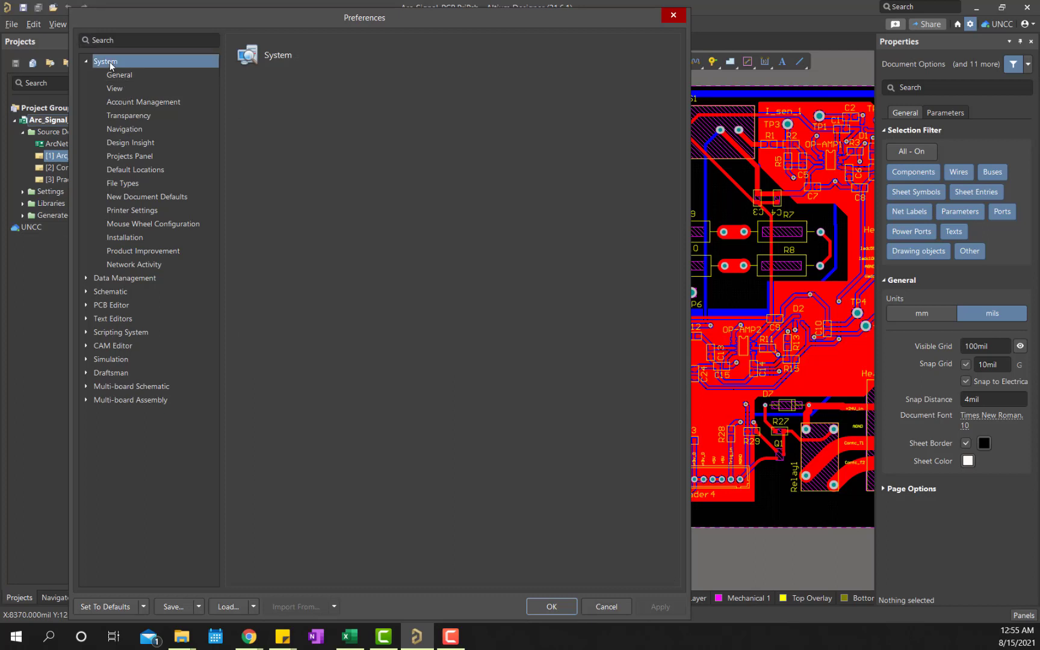
click(142, 225)
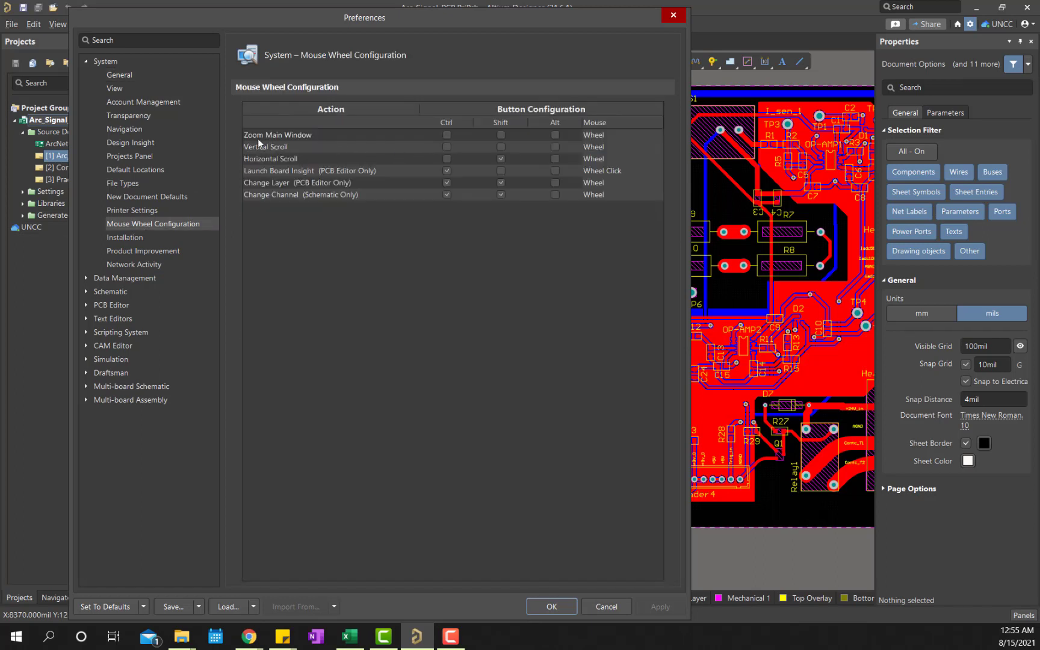
click(446, 135)
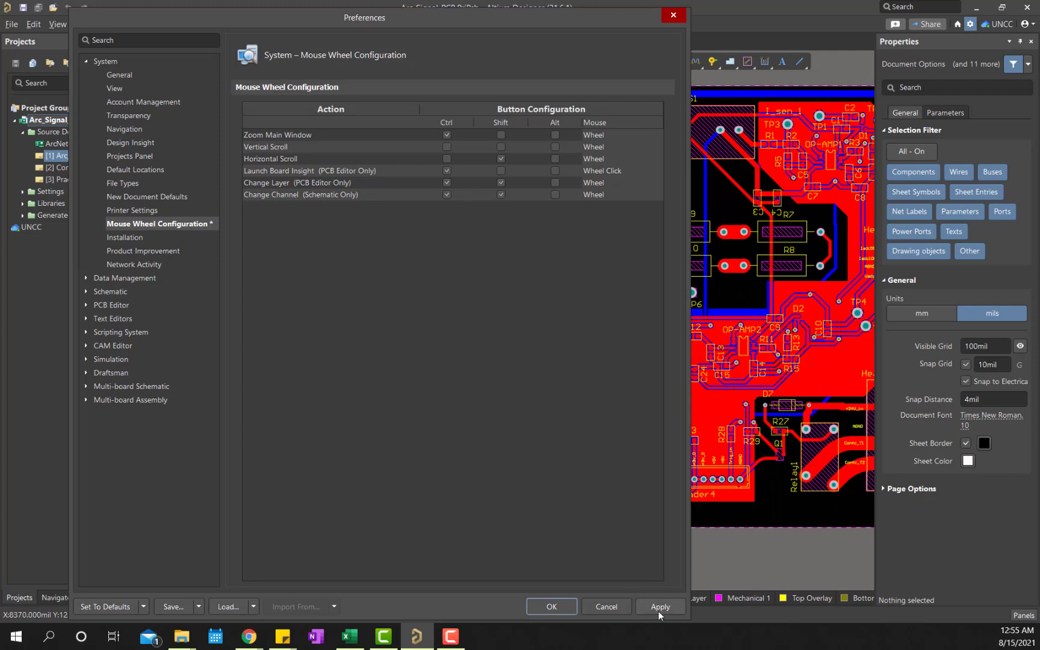
drag(550, 24, 441, 36)
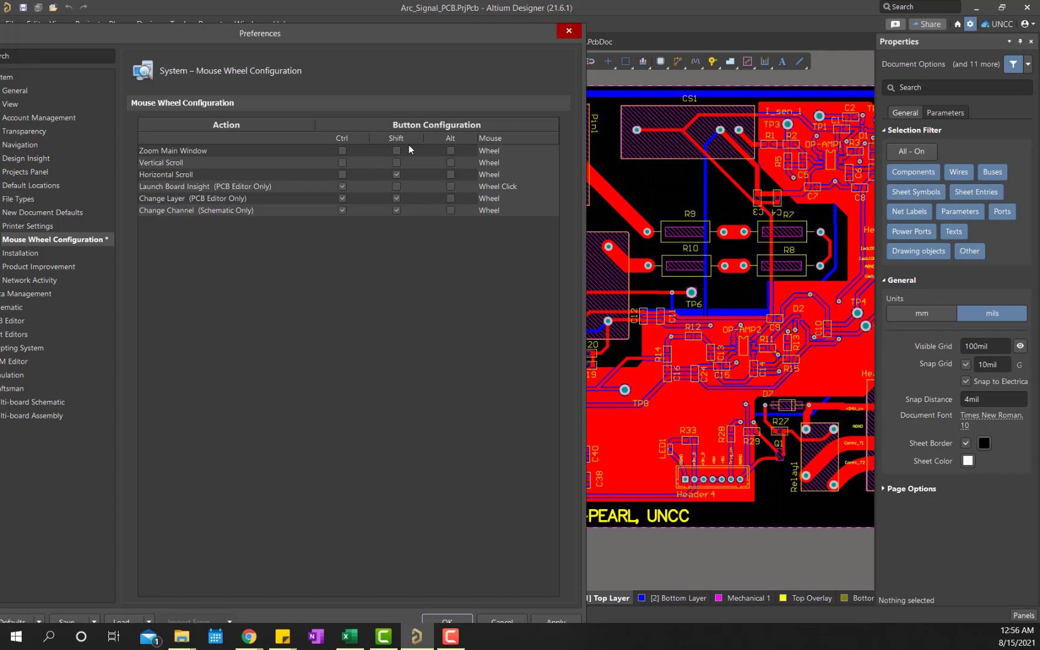
drag(373, 27, 395, 4)
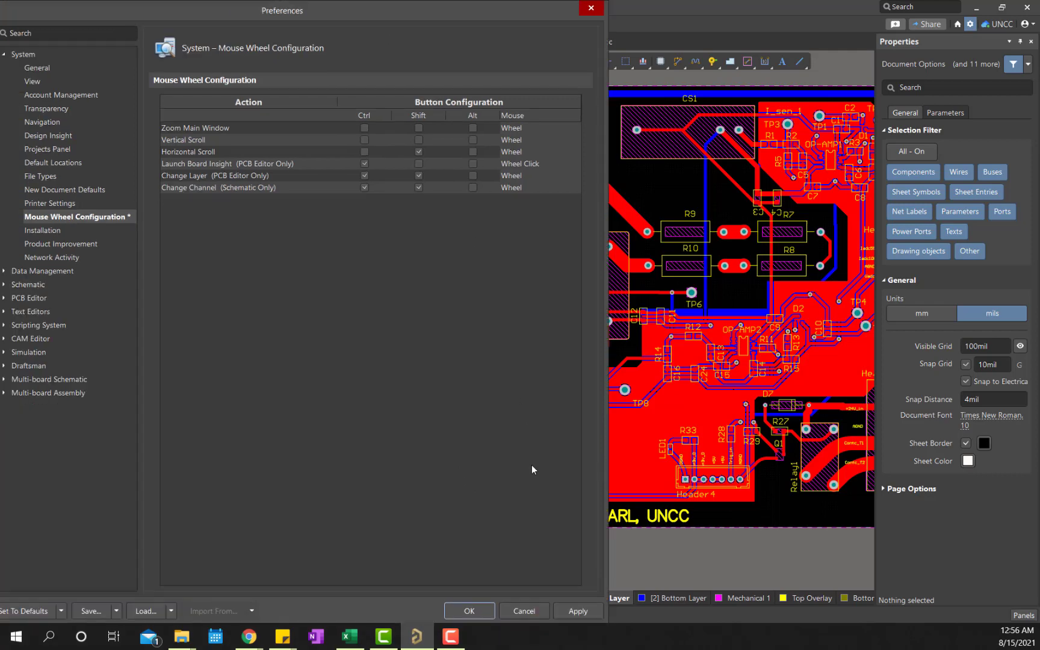
click(571, 611)
- Close Preferences with OK and test plain-wheel zooming over the board
click(470, 611)
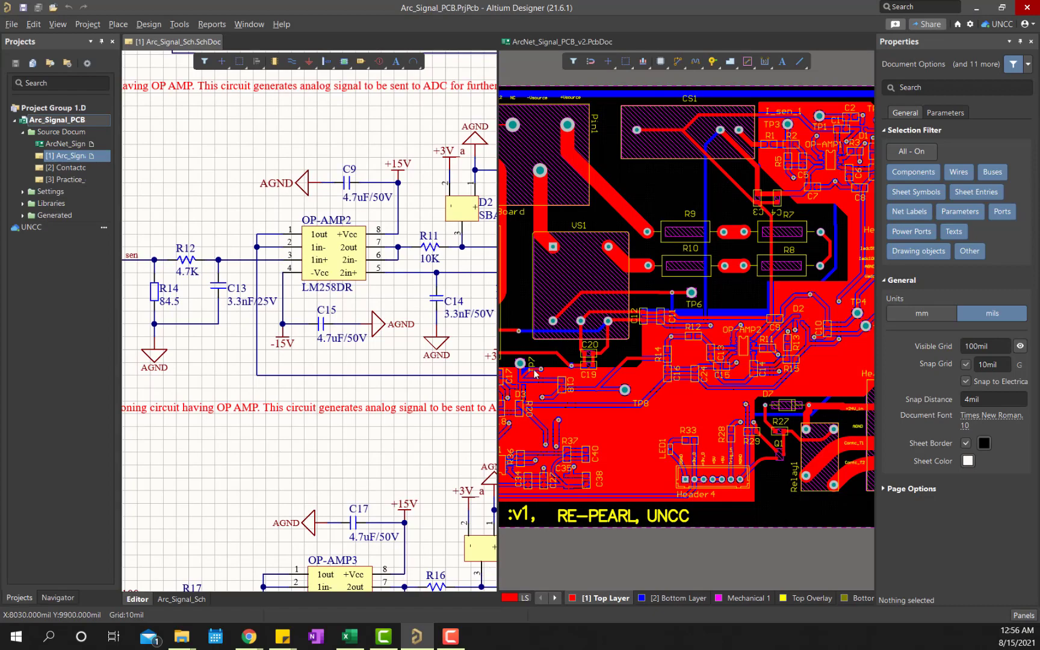
scroll(581, 368, down, 3)
scroll(581, 371, up, 6)
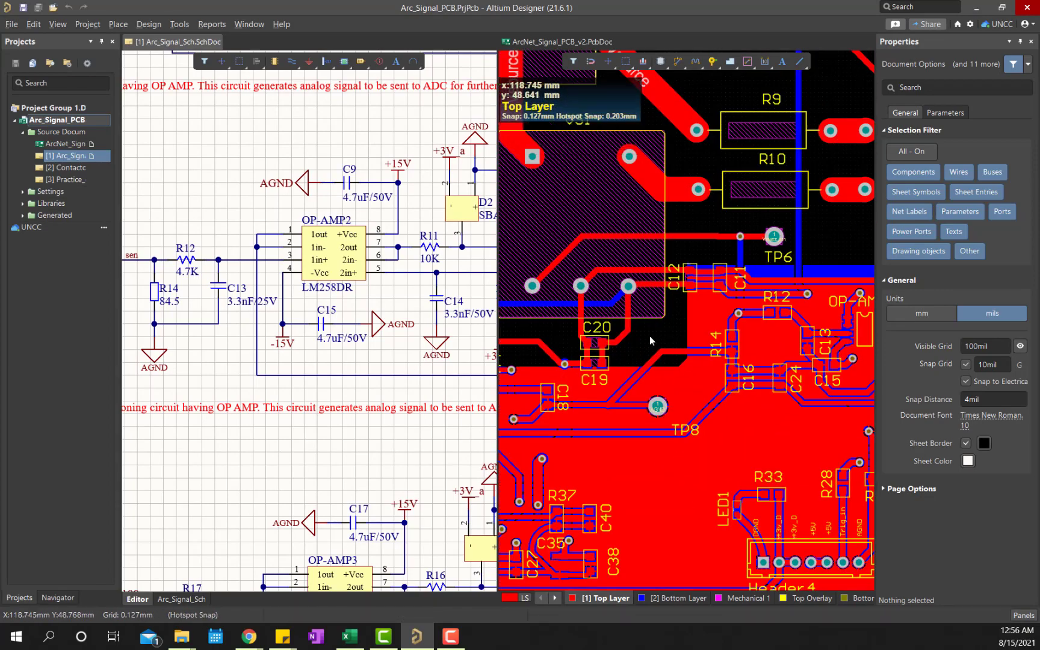
- Make the ArcNet_Signal_PCB_v2 board active and switch its units to mils with Q
click(649, 335)
scroll(626, 345, down, 4)
scroll(626, 346, up, 4)
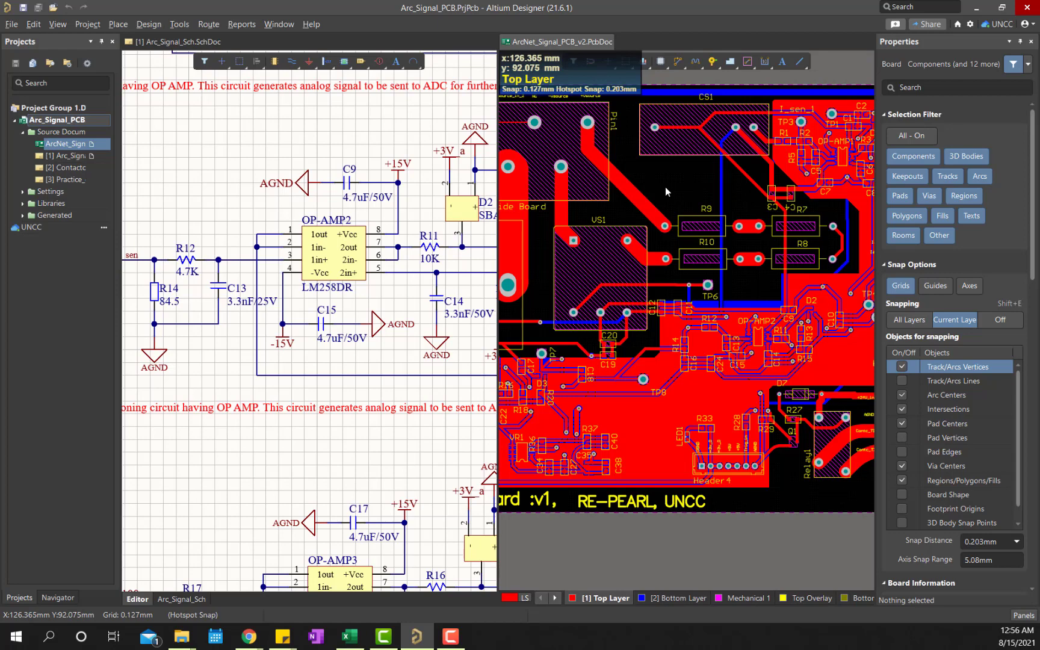
key(q)
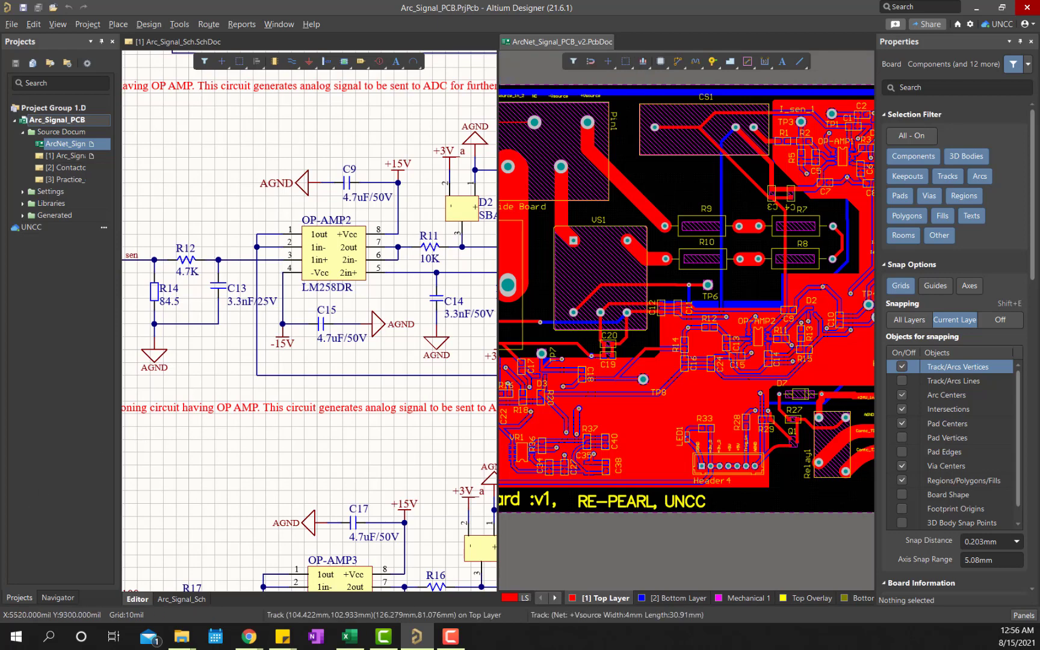